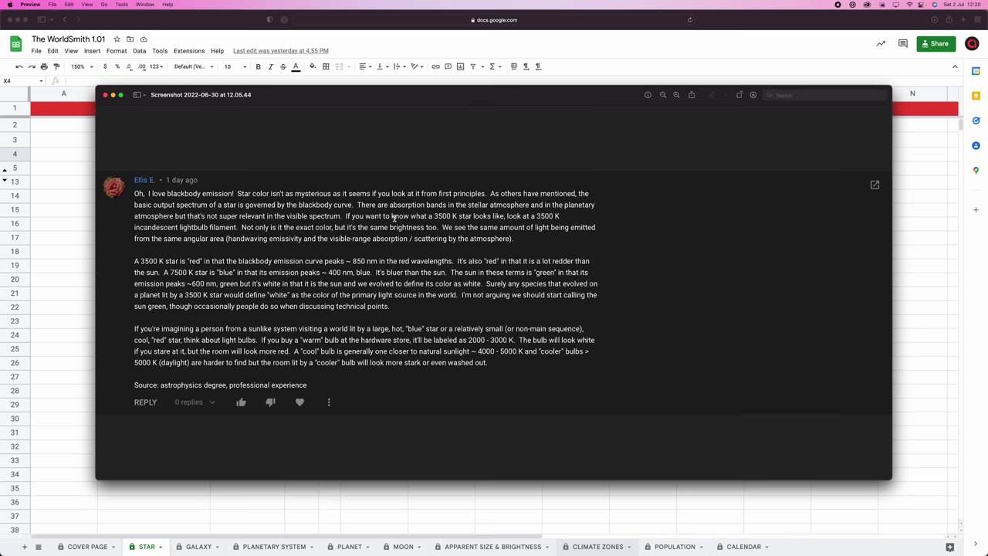
# - Close the comment screenshot and review The Sun's description and characteristics table in the Artifexia Reference Doc
pyautogui.press('super+w')
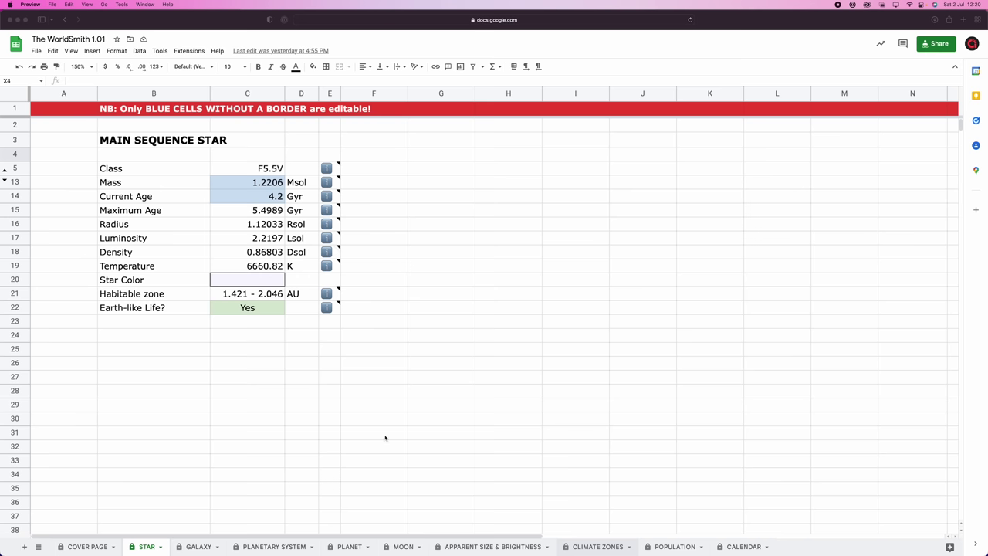
pyautogui.click(625, 538)
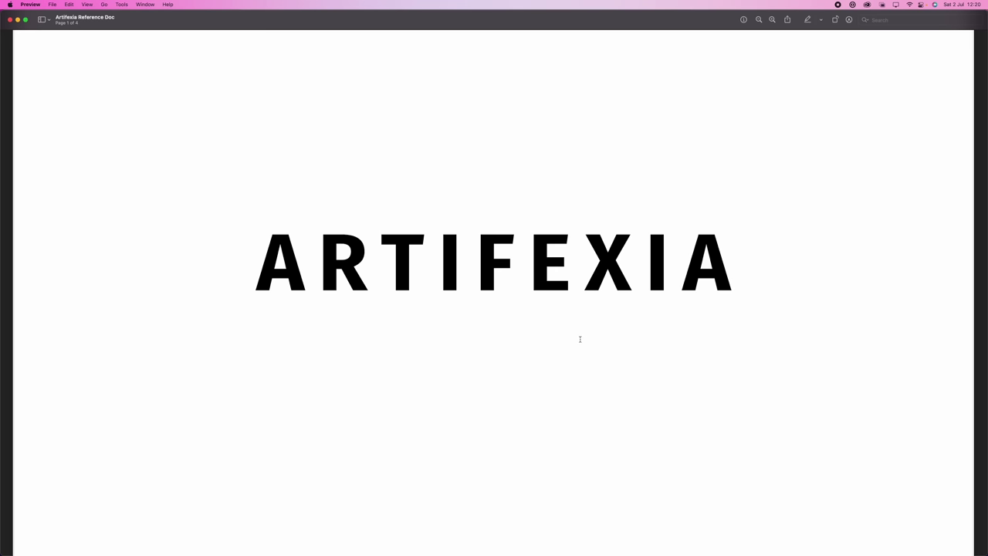
pyautogui.scroll(-10, 582, 339)
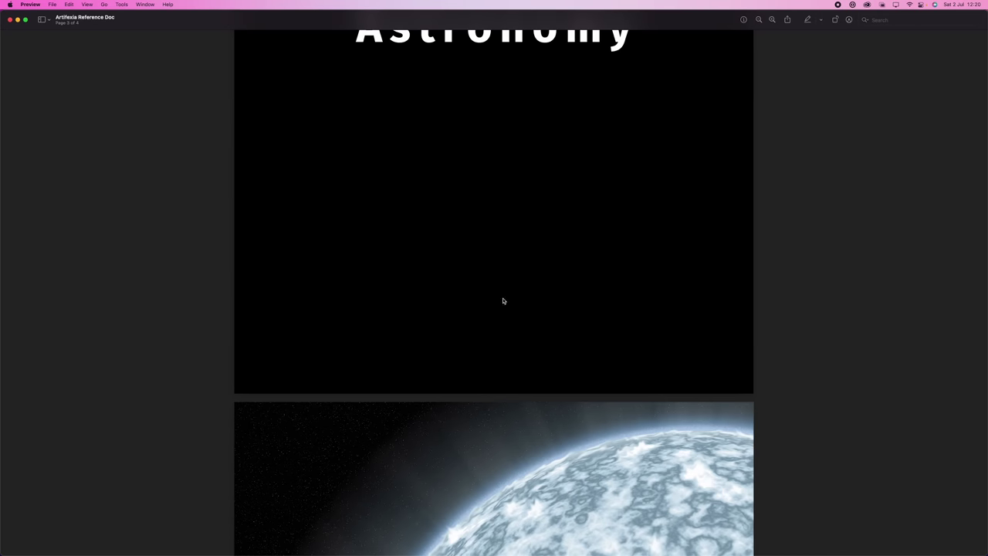
pyautogui.scroll(-10, 582, 288)
pyautogui.scroll(-2, 584, 294)
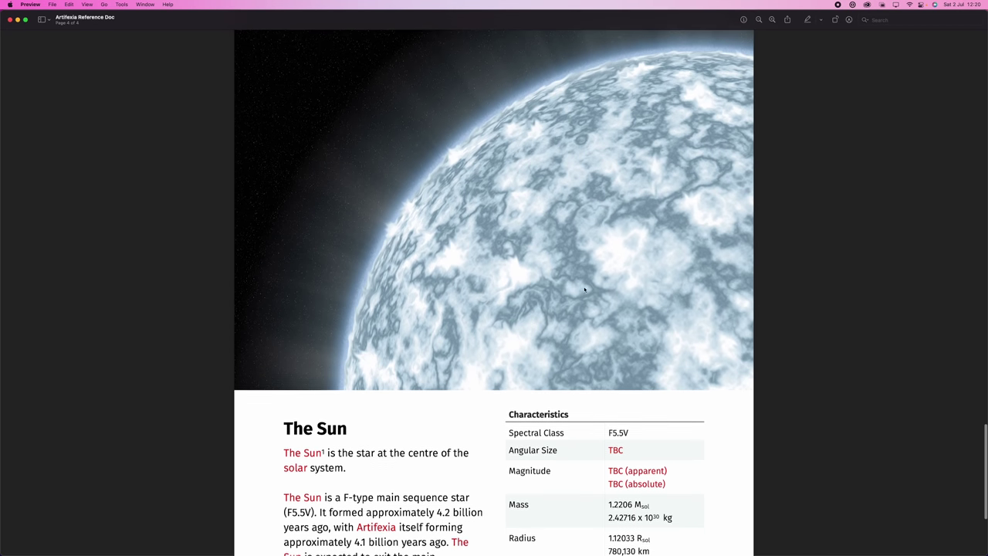
pyautogui.scroll(-2, 509, 374)
pyautogui.scroll(-4, 507, 379)
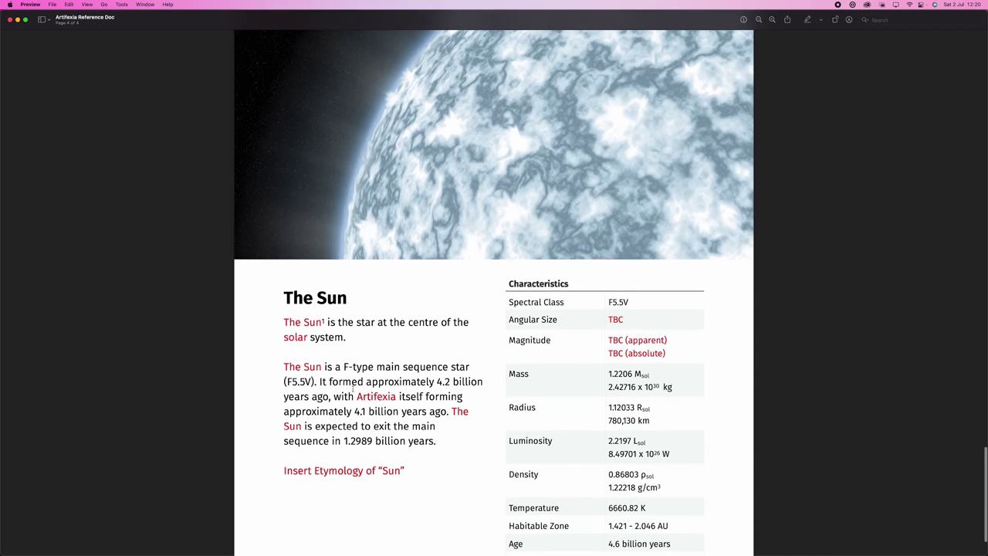
pyautogui.scroll(-1, 576, 328)
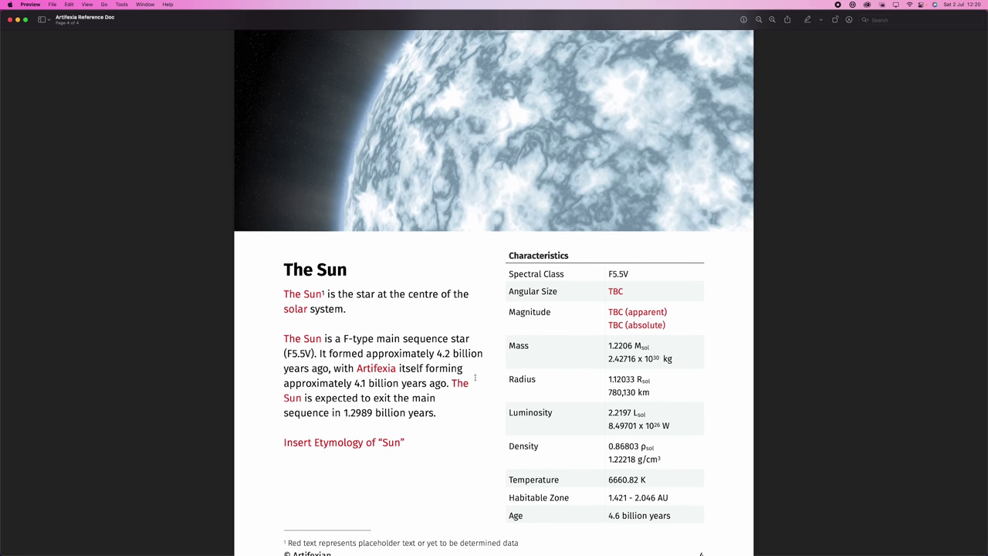
pyautogui.scroll(-1, 381, 330)
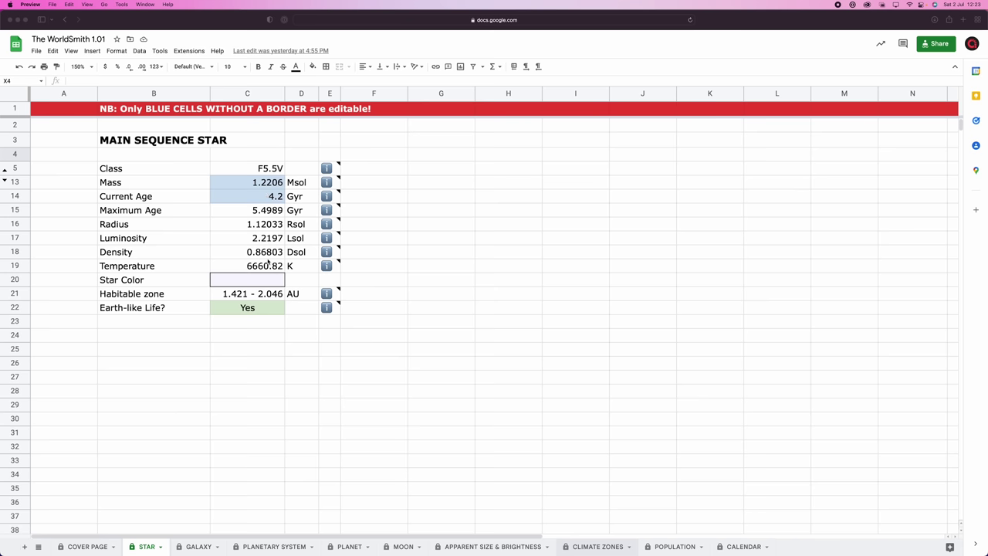
# - Open the Planetary System sheet and examine the star properties, frost line, spacing factor and orbit list
pyautogui.click(279, 547)
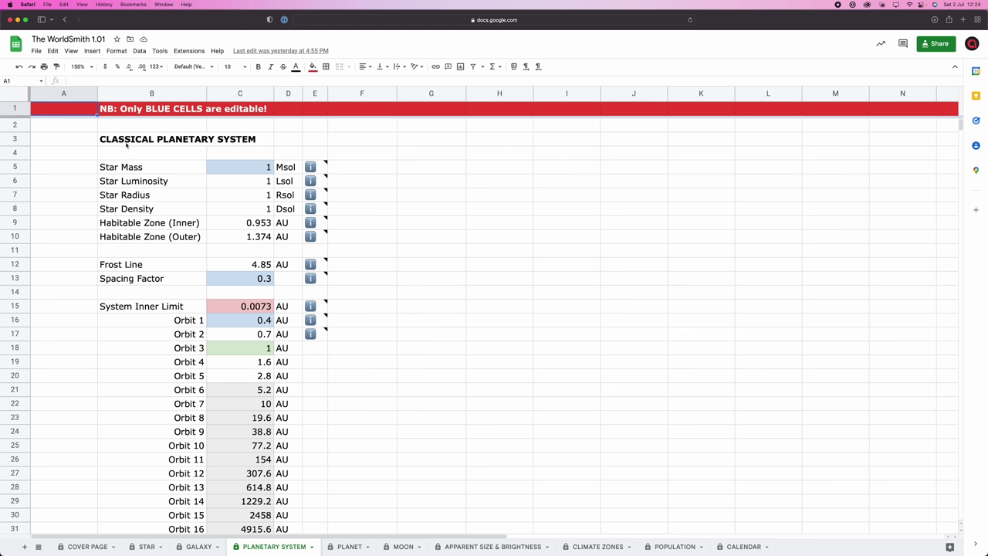
pyautogui.click(129, 145)
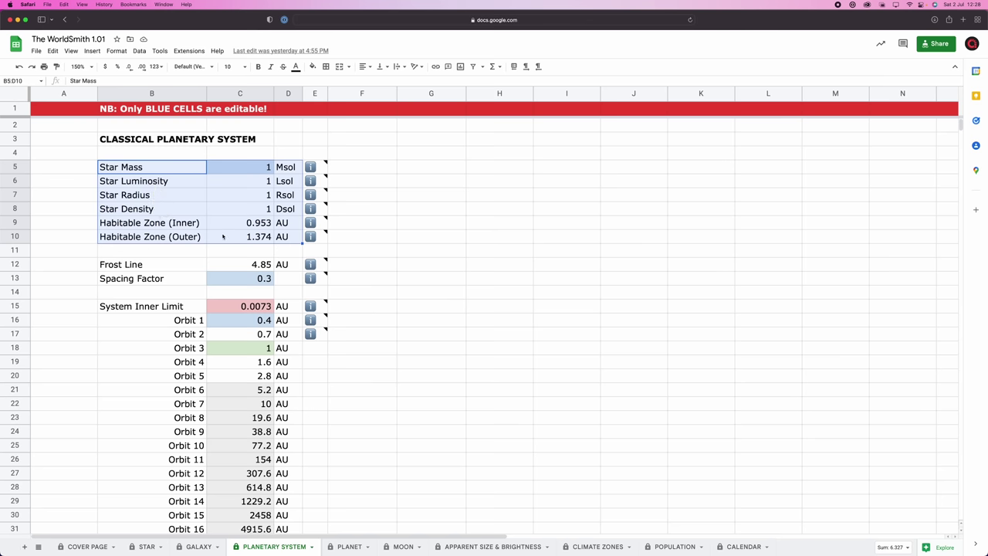
pyautogui.click(133, 267)
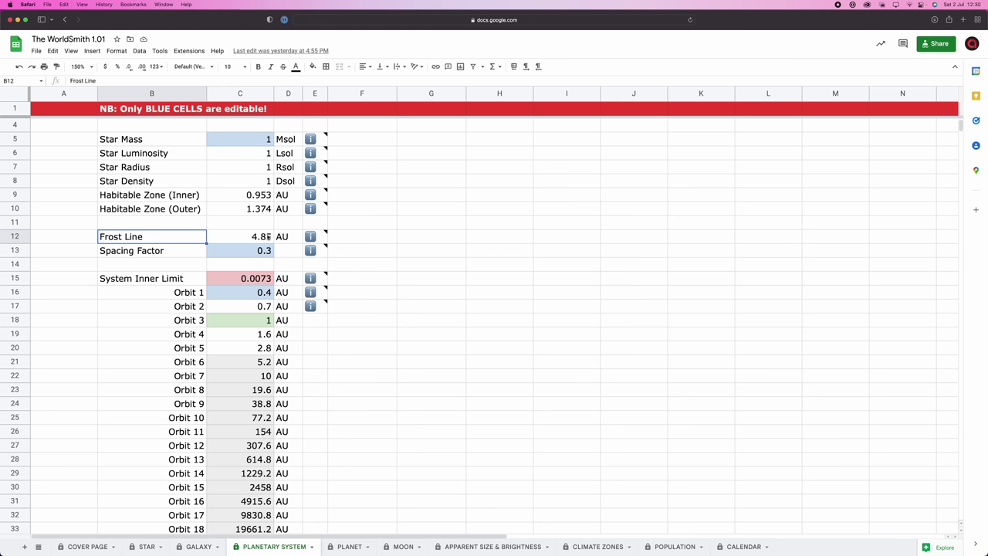
pyautogui.click(239, 242)
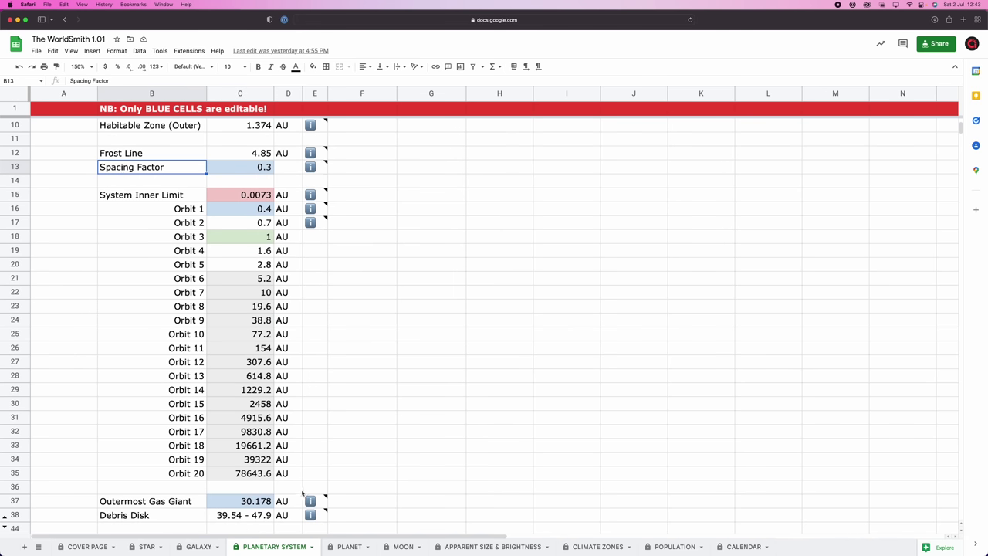
pyautogui.keyDown('shift'); pyautogui.click(293, 472); pyautogui.keyUp('shift')
pyautogui.click(142, 171)
pyautogui.click(244, 213)
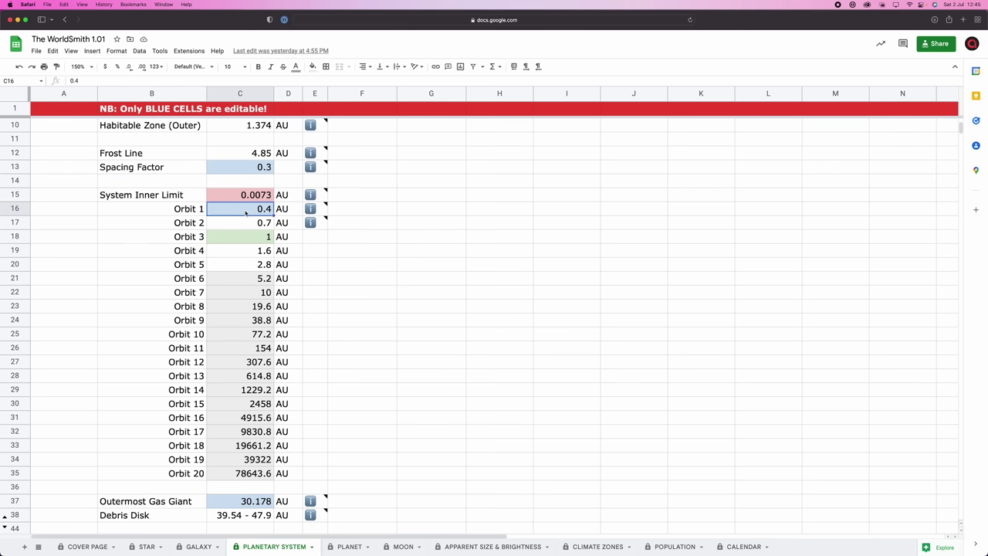
pyautogui.click(250, 174)
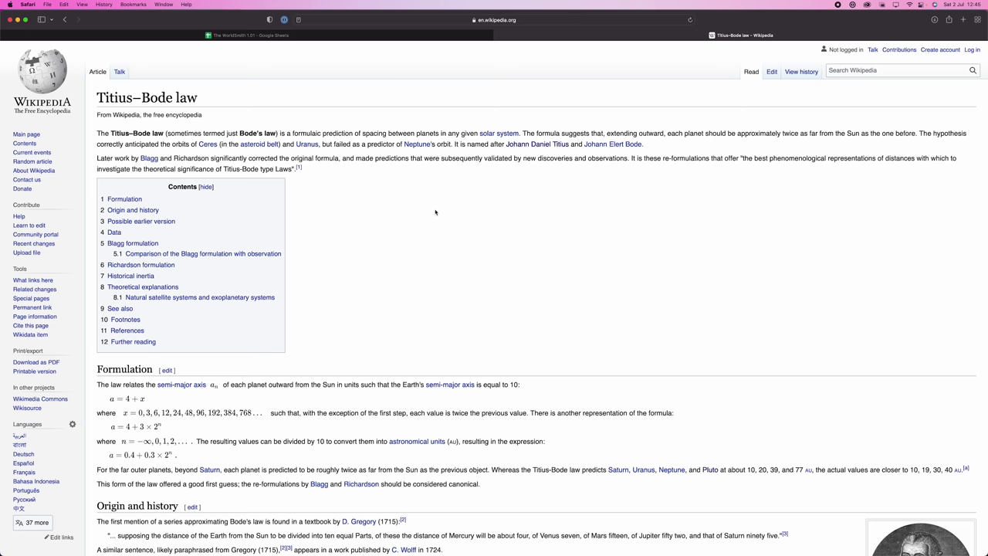
# - Read the formulation and Blagg formulation sections of the Titius–Bode law article, and return to the WorldSmith spreadsheet
pyautogui.scroll(-5, 431, 237)
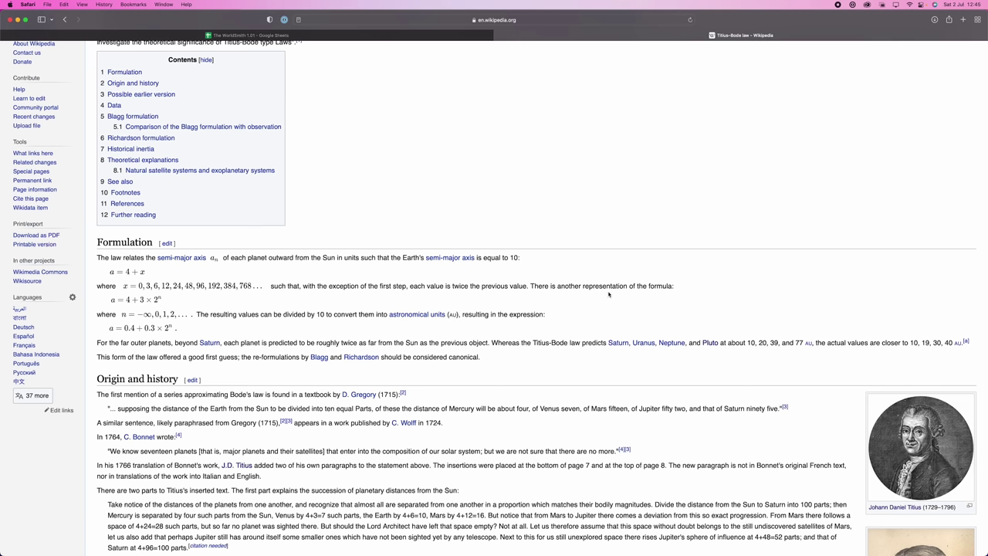
pyautogui.click(120, 119)
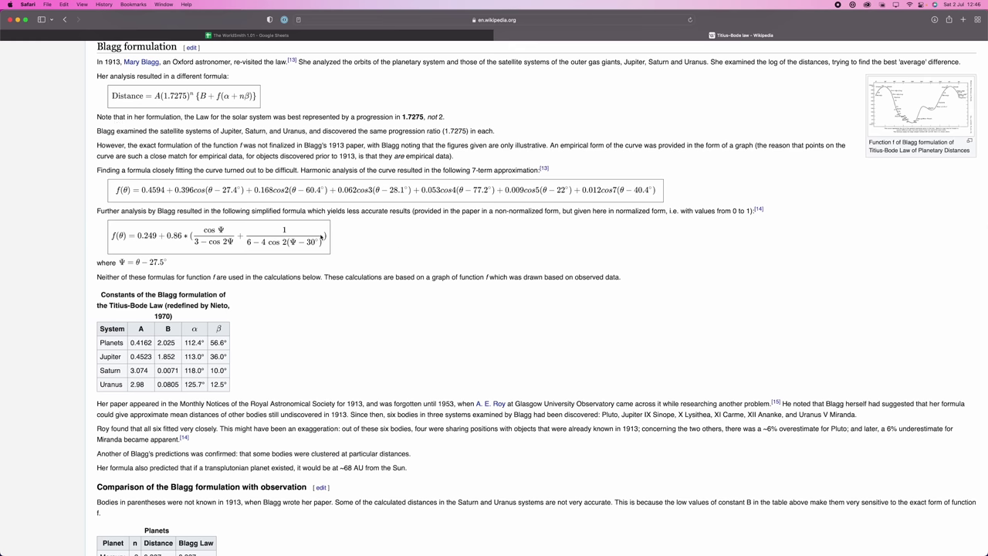
pyautogui.scroll(-1, 302, 180)
pyautogui.click(275, 36)
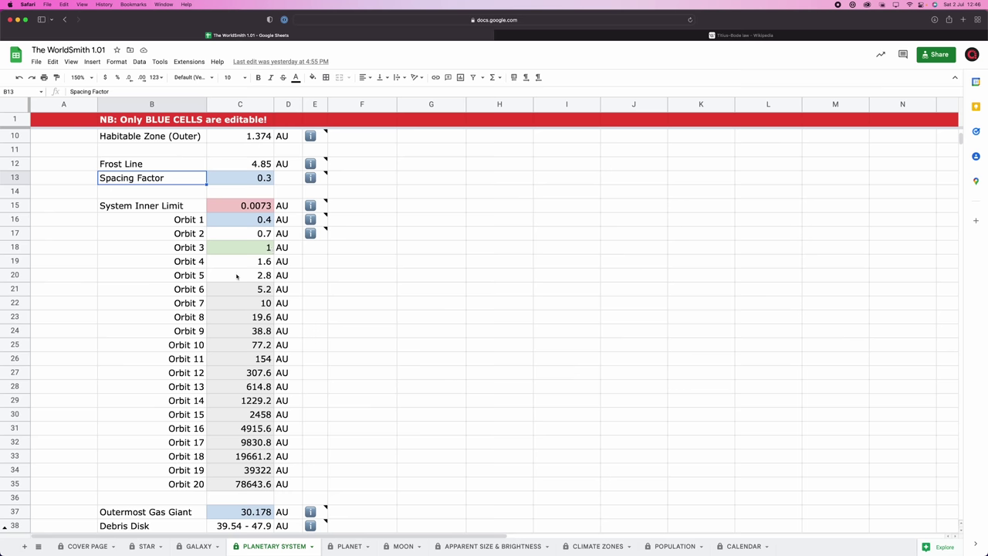
# - Inspect the distance cells of Orbits 1, 3, 5 and 6 in the classical planetary system
pyautogui.click(263, 224)
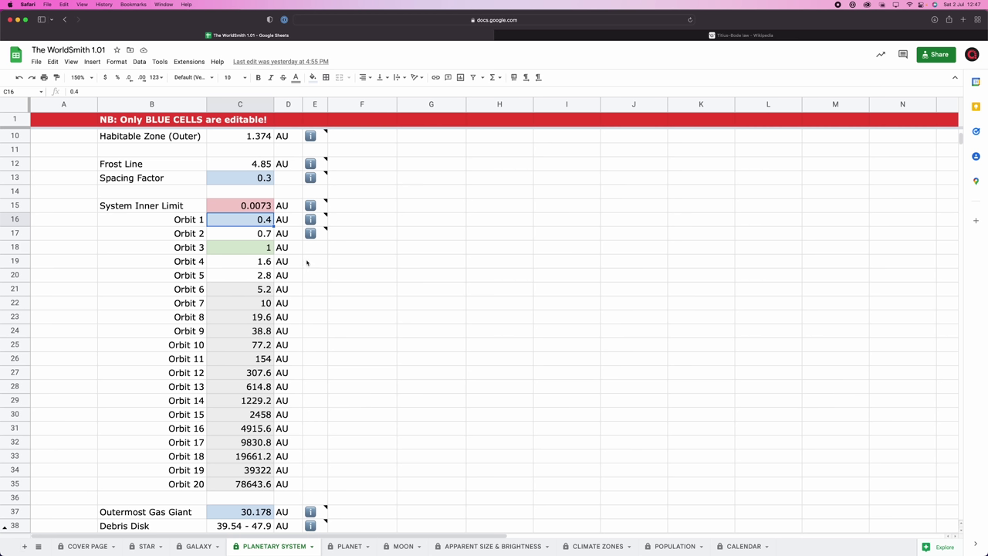
pyautogui.click(257, 251)
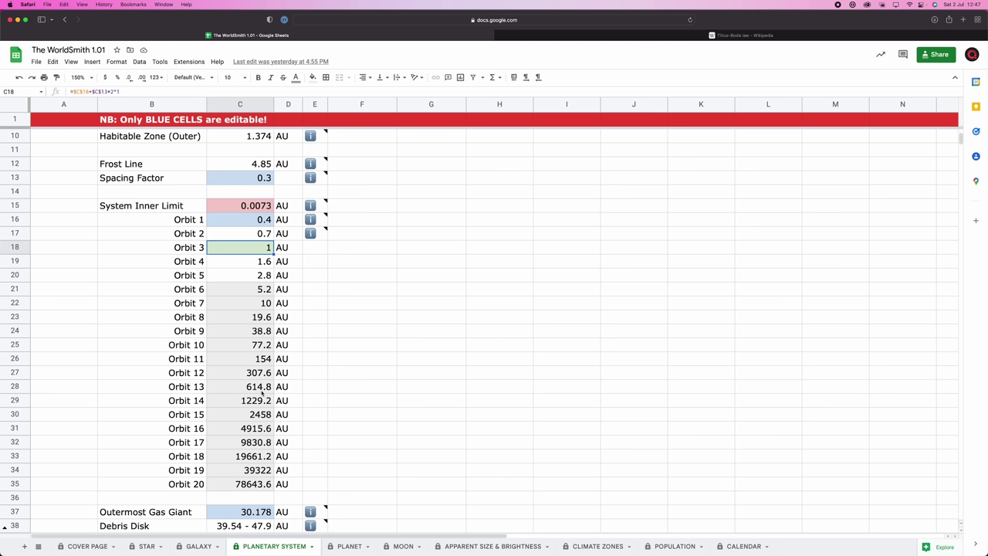
pyautogui.click(245, 289)
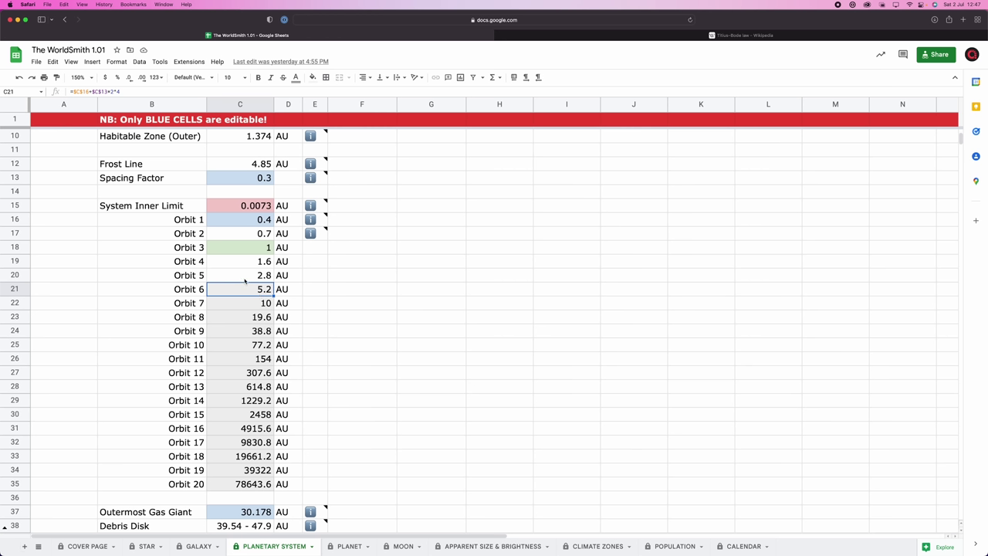
pyautogui.click(246, 280)
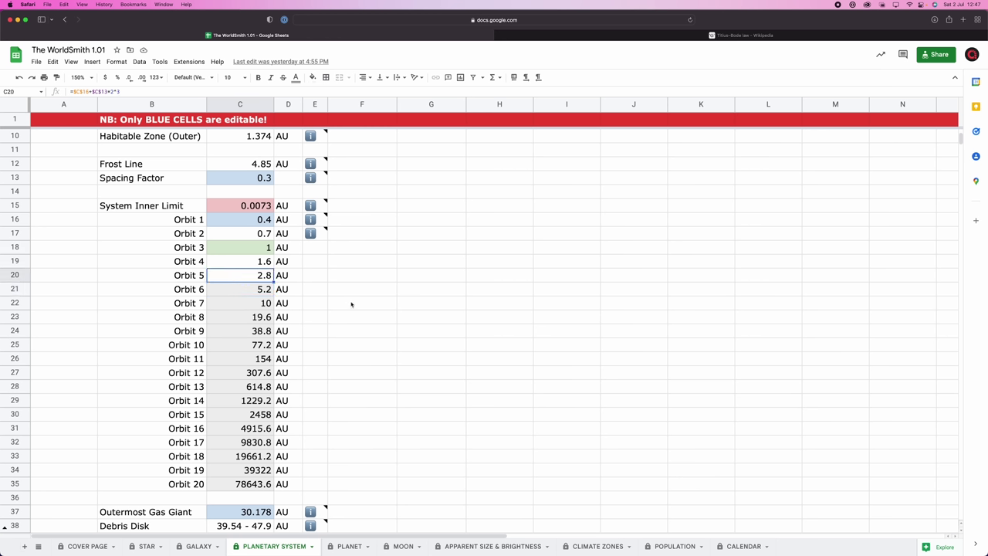
pyautogui.click(245, 293)
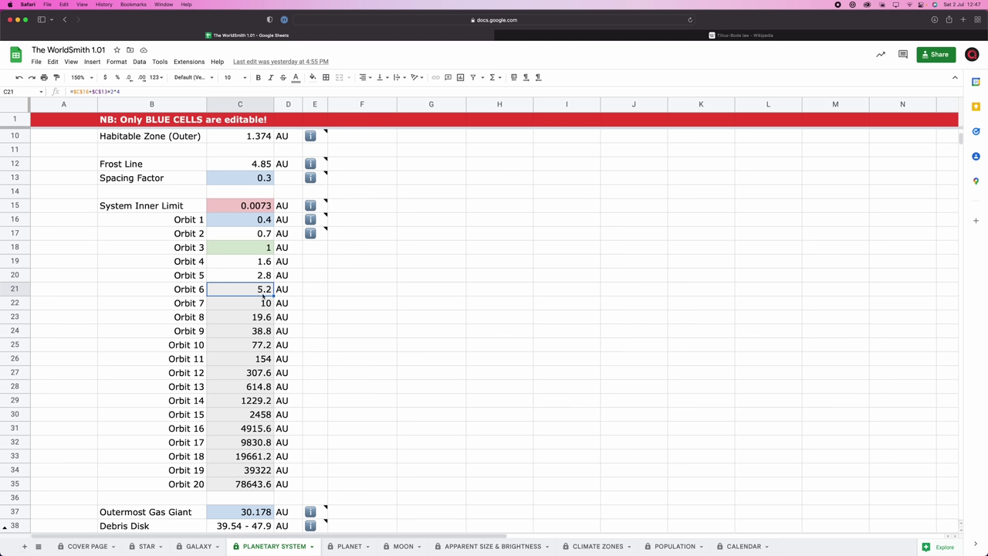
pyautogui.click(245, 278)
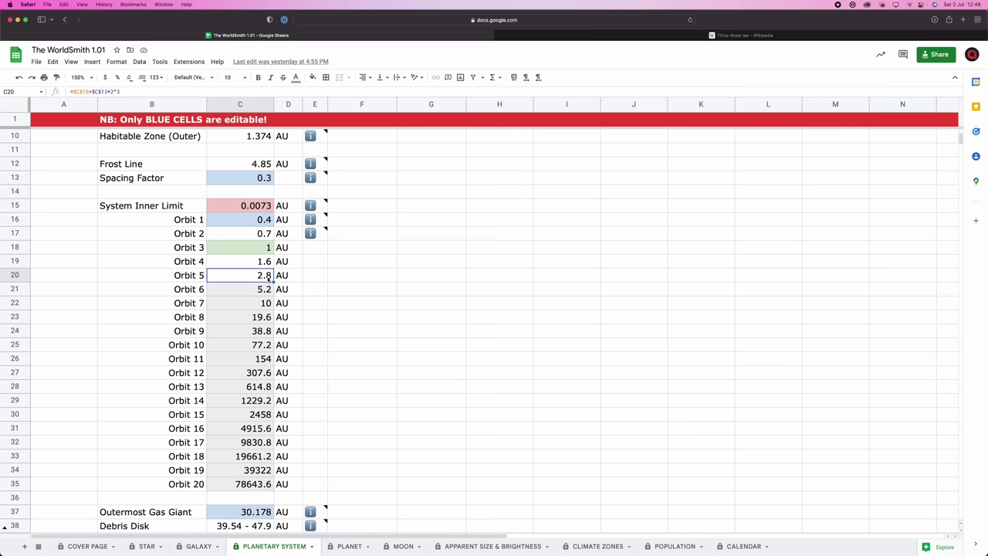
# - Check the System Inner Limit row and select the distances of Orbits 1, 3, 4, 6 and 9 together as a sample set
pyautogui.click(189, 208)
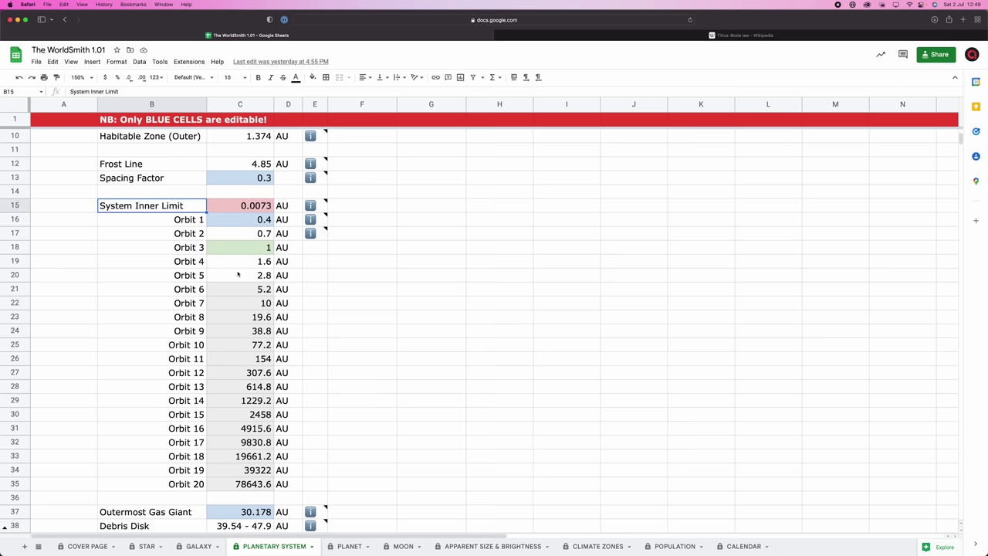
pyautogui.click(249, 223)
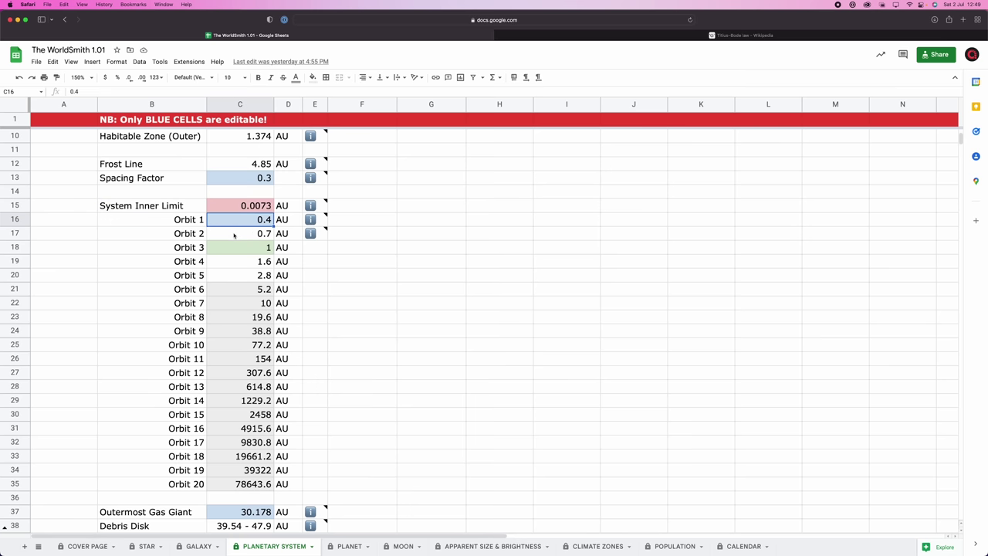
pyautogui.moveTo(242, 250); pyautogui.dragTo(244, 267)
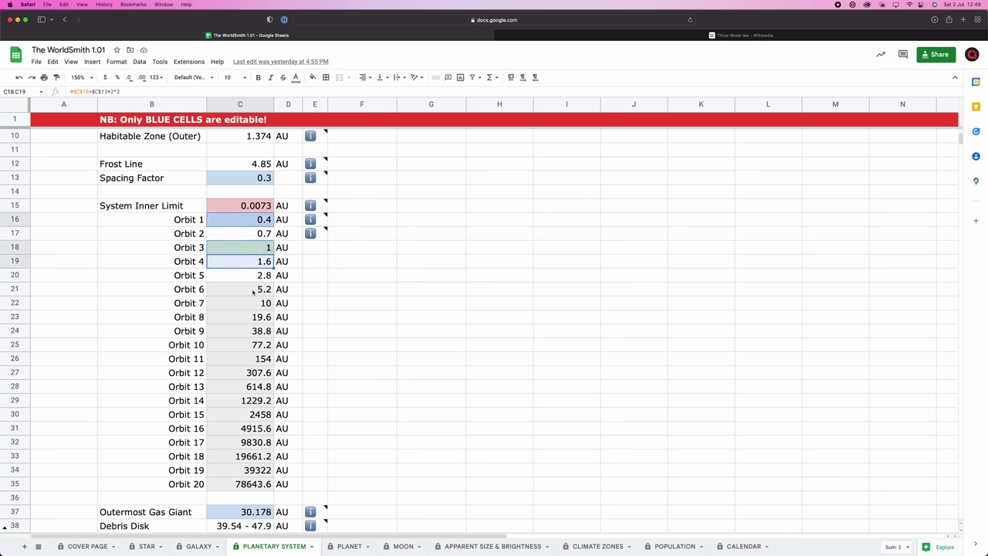
pyautogui.click(252, 290)
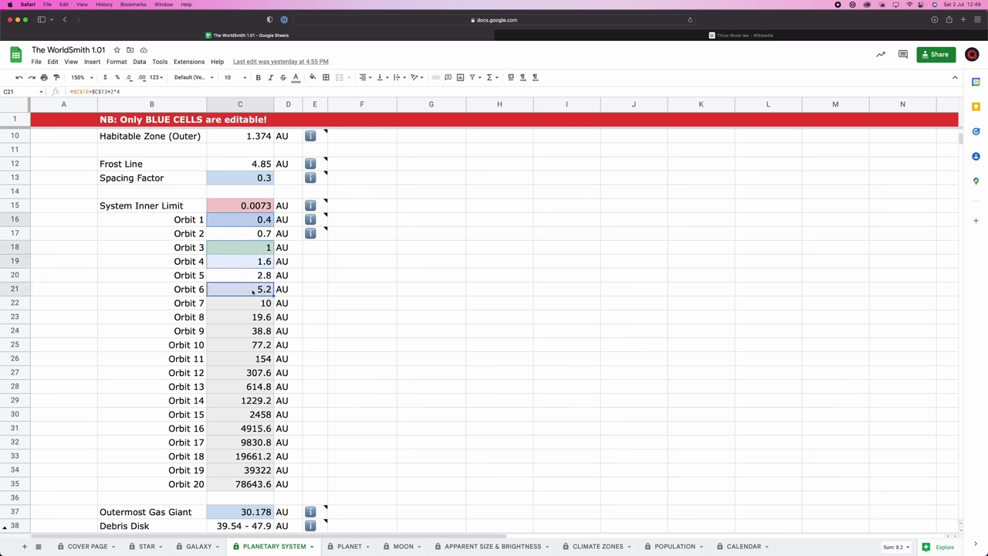
pyautogui.click(240, 331)
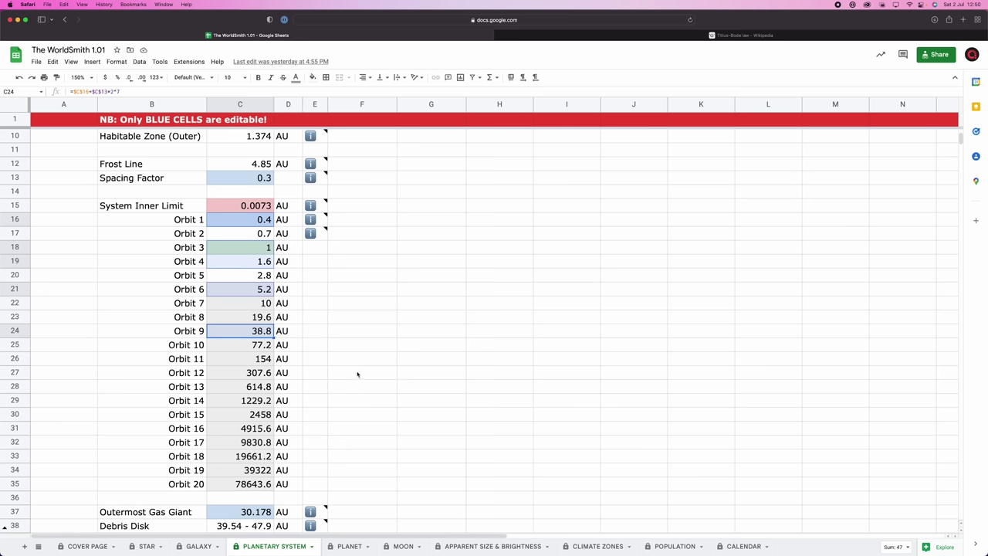
# - Set the Star Mass of the classical planetary system to 1.2206 Msol
pyautogui.scroll(-5, 358, 375)
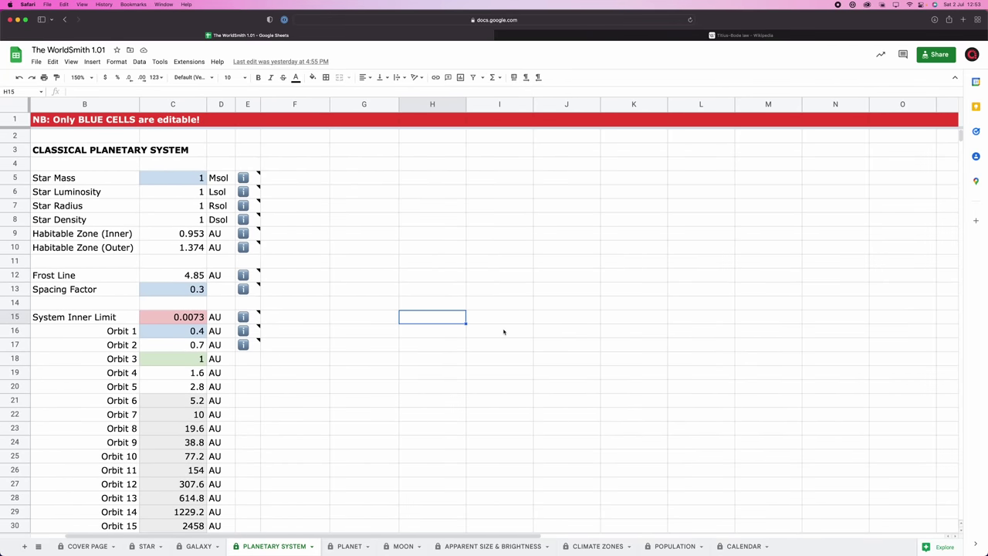
pyautogui.hscroll(-2, 503, 332)
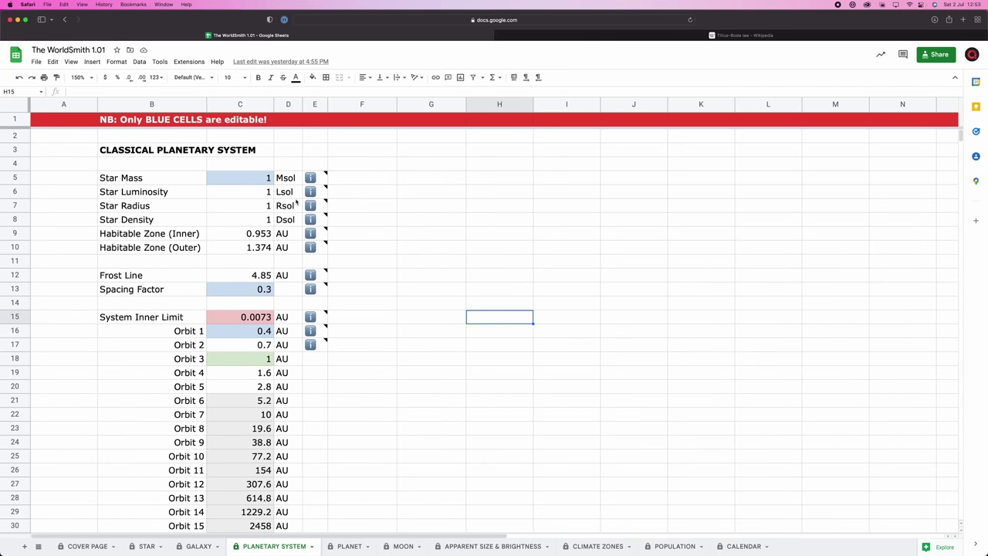
pyautogui.click(270, 181)
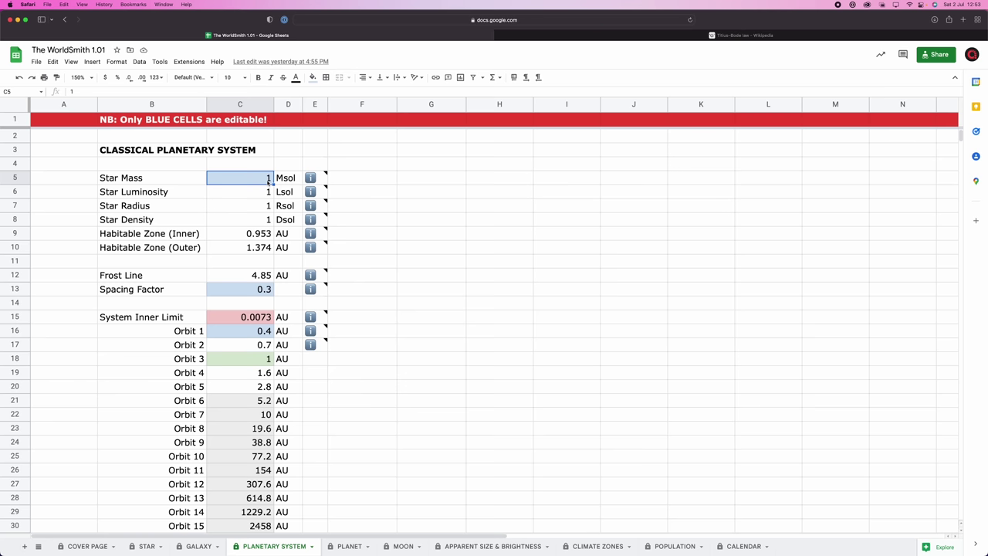
pyautogui.doubleClick(270, 180)
pyautogui.write('.2206')
pyautogui.press('Tab')
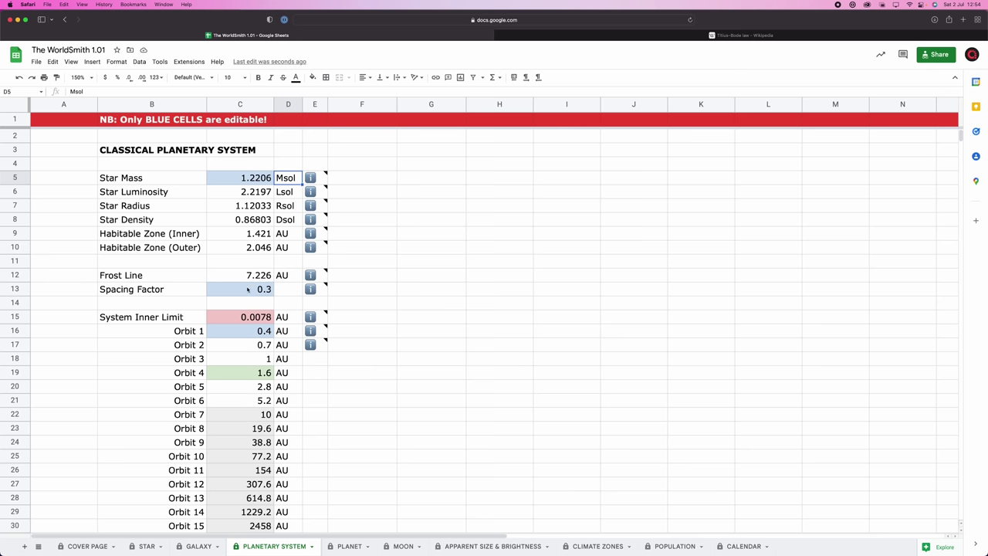
# - Set the Spacing Factor of the planetary system to 0.2
pyautogui.scroll(-2, 420, 333)
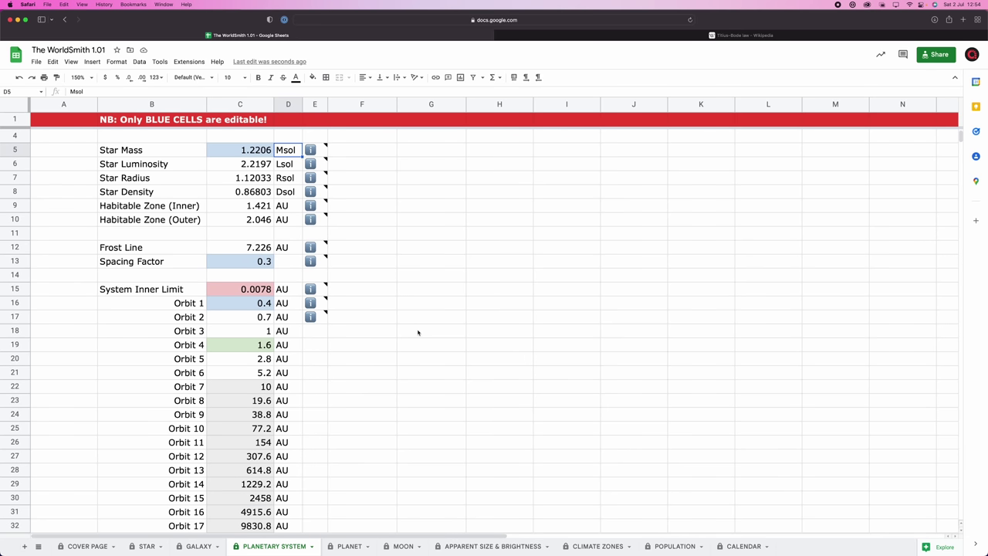
pyautogui.click(409, 330)
pyautogui.scroll(-3, 411, 329)
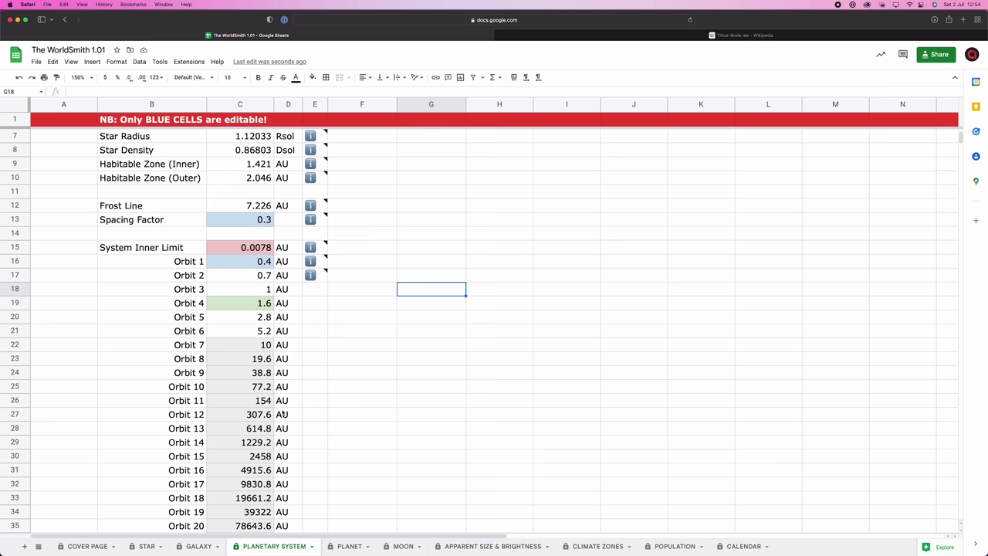
pyautogui.scroll(-1, 314, 396)
pyautogui.click(254, 205)
pyautogui.write('0.2')
pyautogui.press('Return')
# - Set the Orbit 1 distance to 0.2 AU
pyautogui.click(262, 247)
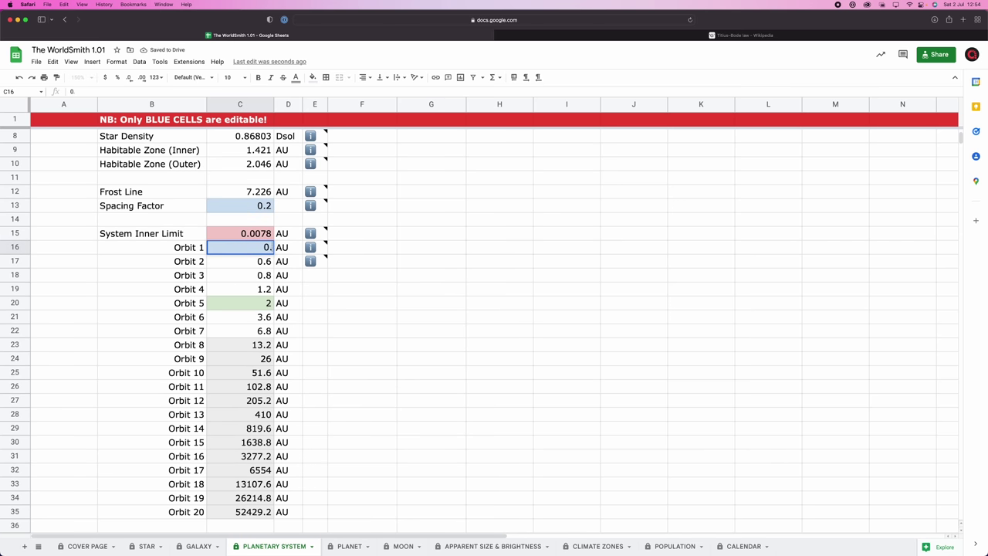
pyautogui.write('0.23')
pyautogui.write('0.2')
pyautogui.press('Return')
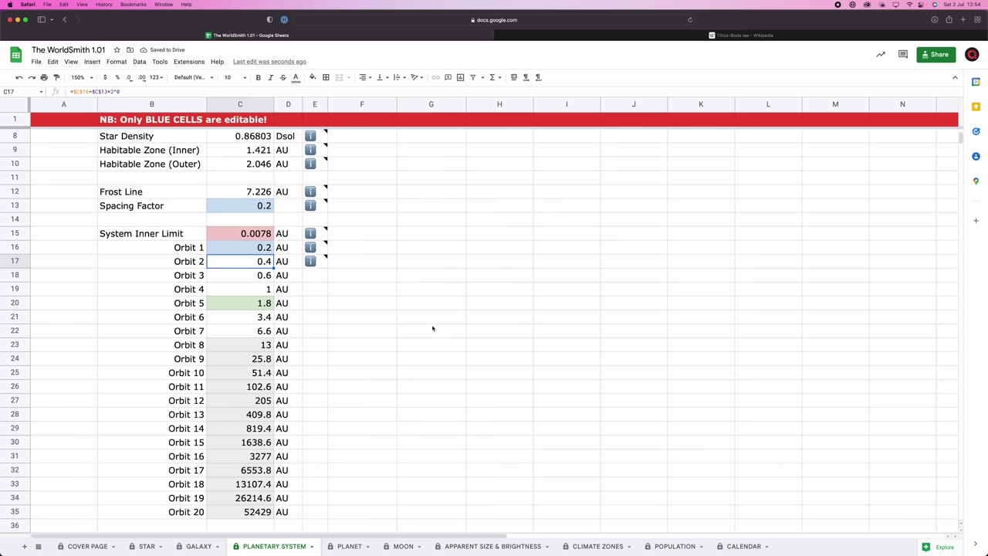
# - Try a Spacing Factor of 0.4 for the planetary system
pyautogui.press('Up')
pyautogui.press('Up')
pyautogui.press('Up')
pyautogui.press('Up')
pyautogui.write('0.4')
pyautogui.press('Return')
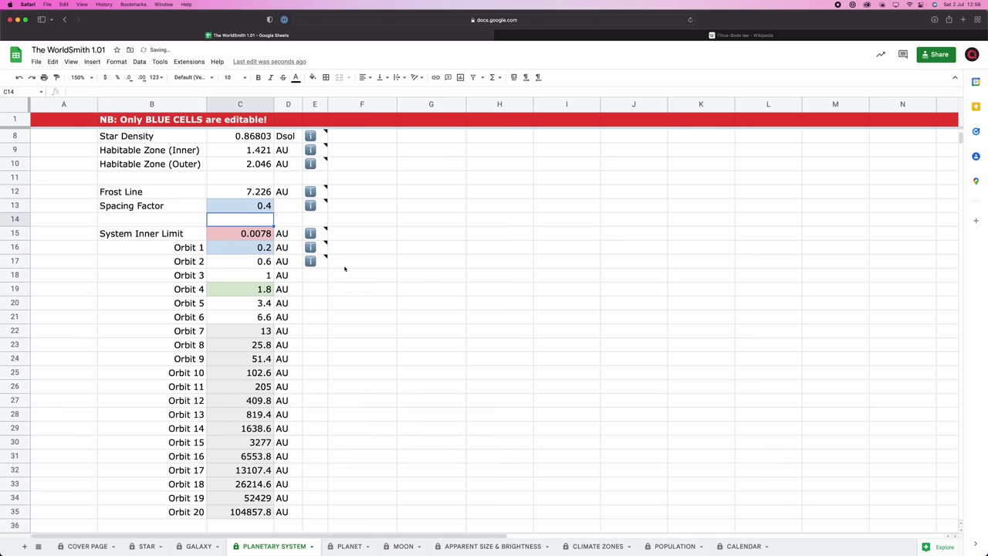
# - Set the Orbit 1 distance to 0.21 AU after trying 0.25 AU
pyautogui.press('Down')
pyautogui.press('Down')
pyautogui.write('0.25')
pyautogui.press('Return')
pyautogui.press('Up')
pyautogui.write('0.21')
pyautogui.press('Return')
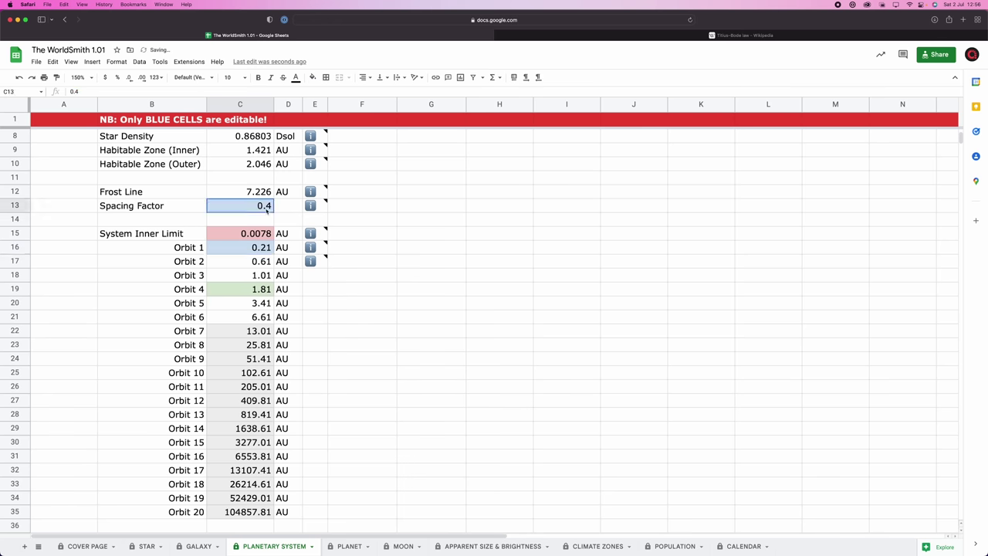
# - Try Spacing Factor values of 0.3 and 0.32 for the planetary system
pyautogui.press('Up')
pyautogui.press('Up')
pyautogui.press('Up')
pyautogui.press('Up')
pyautogui.write('0.3')
pyautogui.press('Return')
pyautogui.press('Up')
pyautogui.write('0.32')
pyautogui.press('Return')
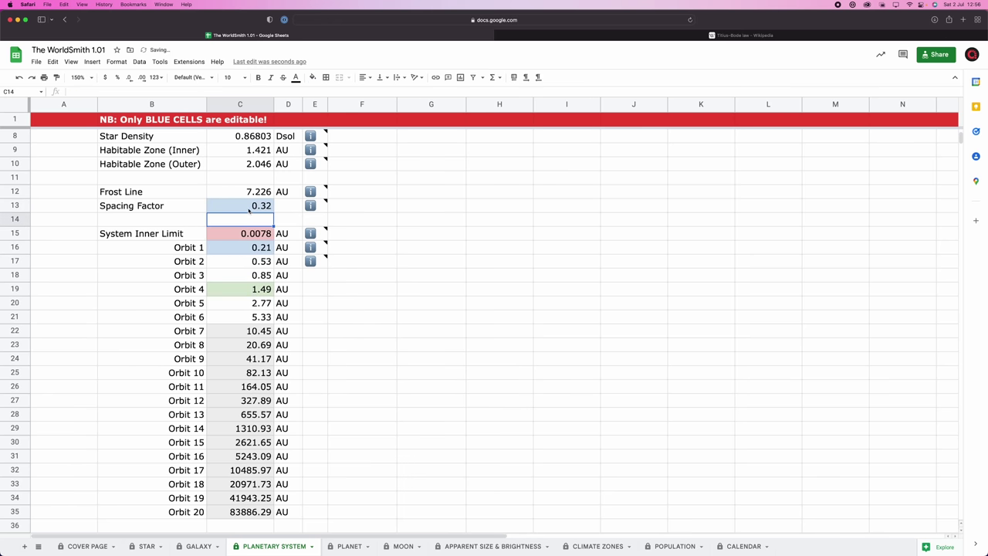
# - Try Spacing Factor values of 0.33, 0.35 and 0.36 for the planetary system
pyautogui.press('Up')
pyautogui.write('0.33')
pyautogui.press('Return')
pyautogui.press('Up')
pyautogui.write('0.35')
pyautogui.press('Return')
pyautogui.press('Up')
pyautogui.write('0.36')
pyautogui.press('Return')
# - Set the Spacing Factor of the planetary system to 0.37
pyautogui.press('Up')
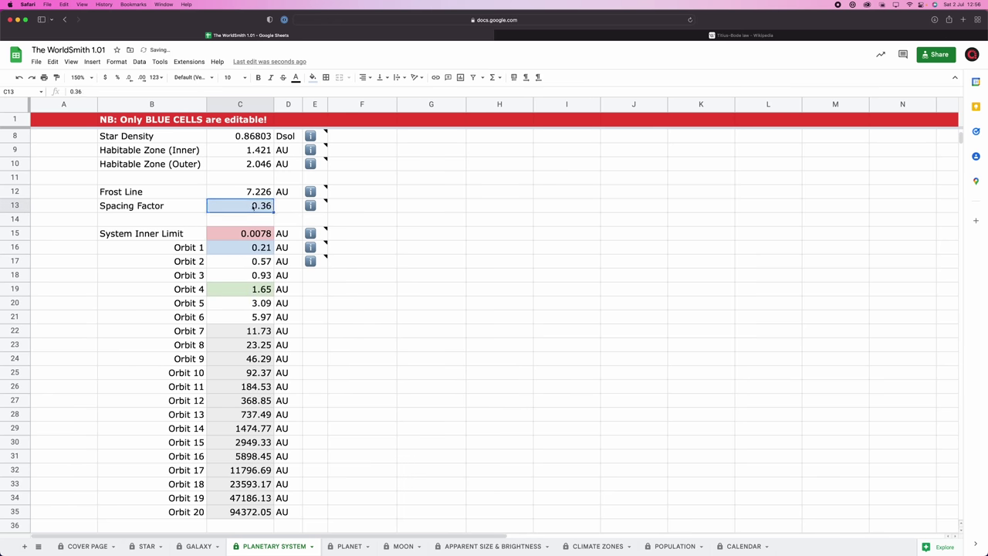
pyautogui.write('0.37')
pyautogui.press('Return')
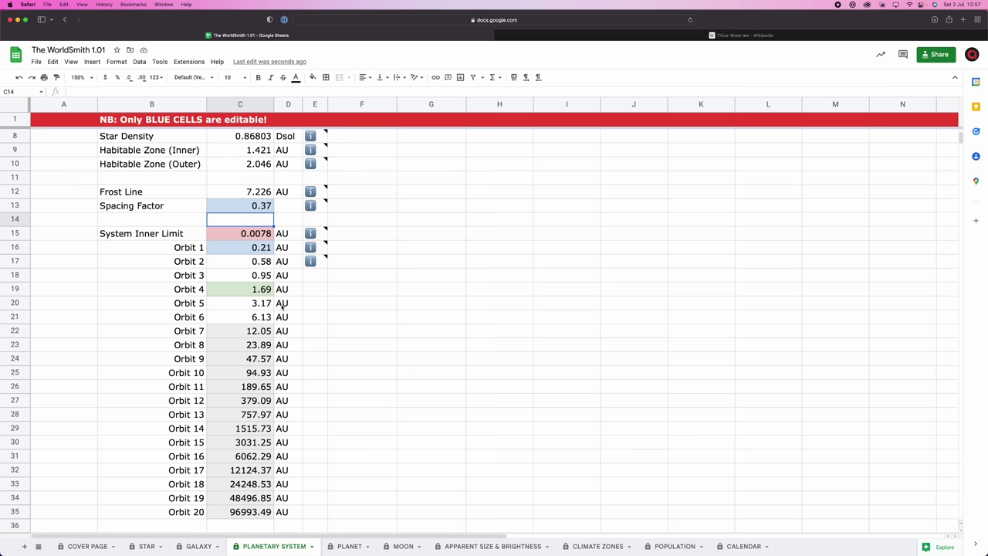
# - Check the note on Orbit 2 and label that orbit "Mercury" in column F
pyautogui.moveTo(315, 268)
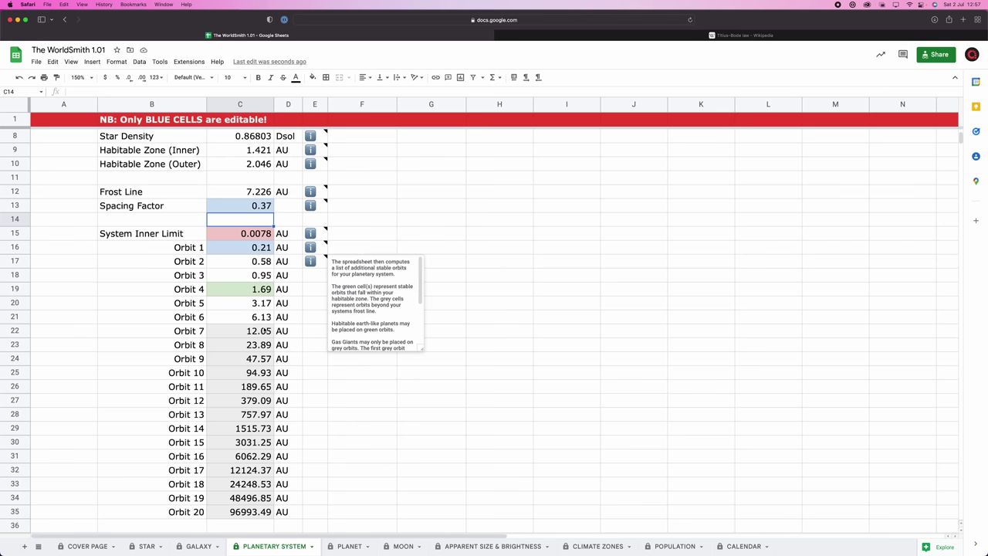
pyautogui.click(318, 441)
pyautogui.click(352, 263)
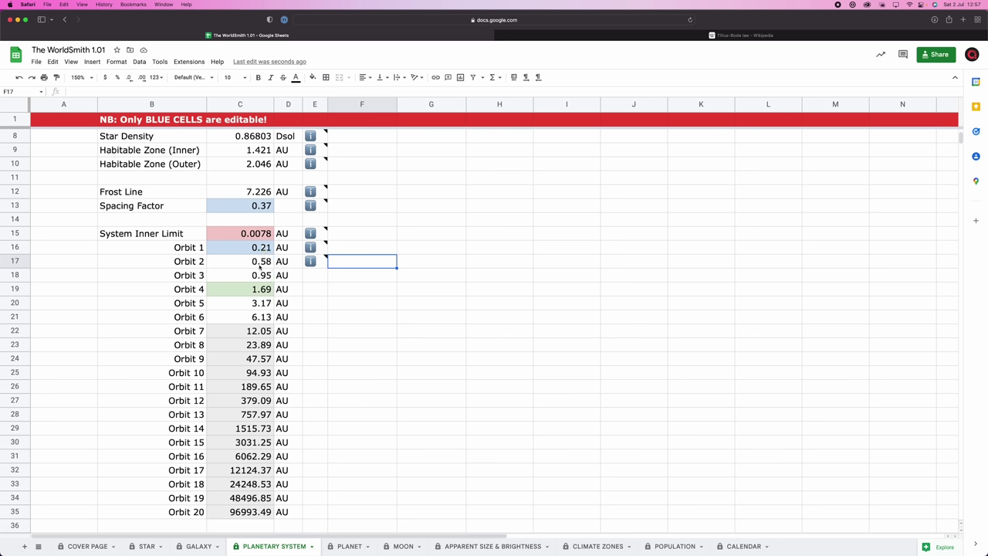
pyautogui.doubleClick(353, 263)
pyautogui.write('Mercury')
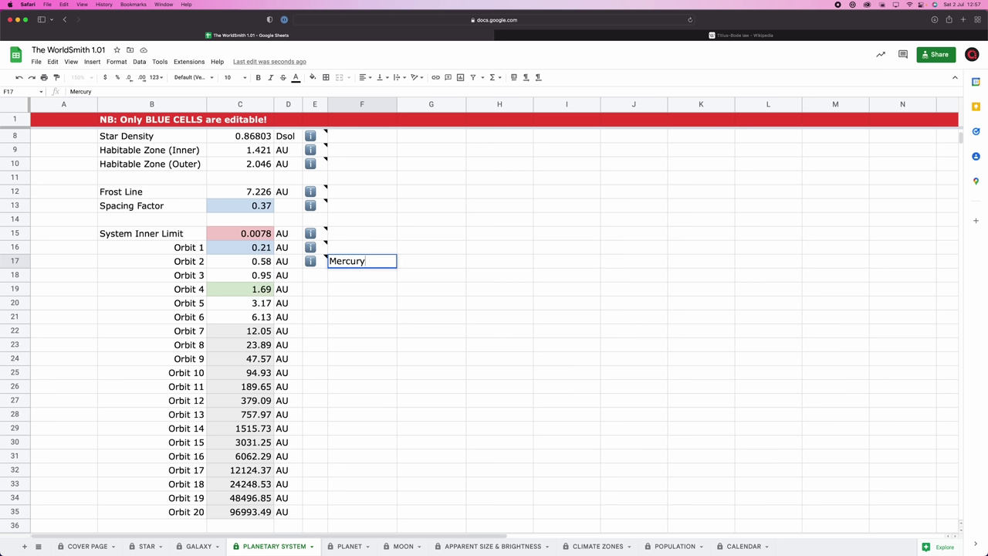
pyautogui.press('Return')
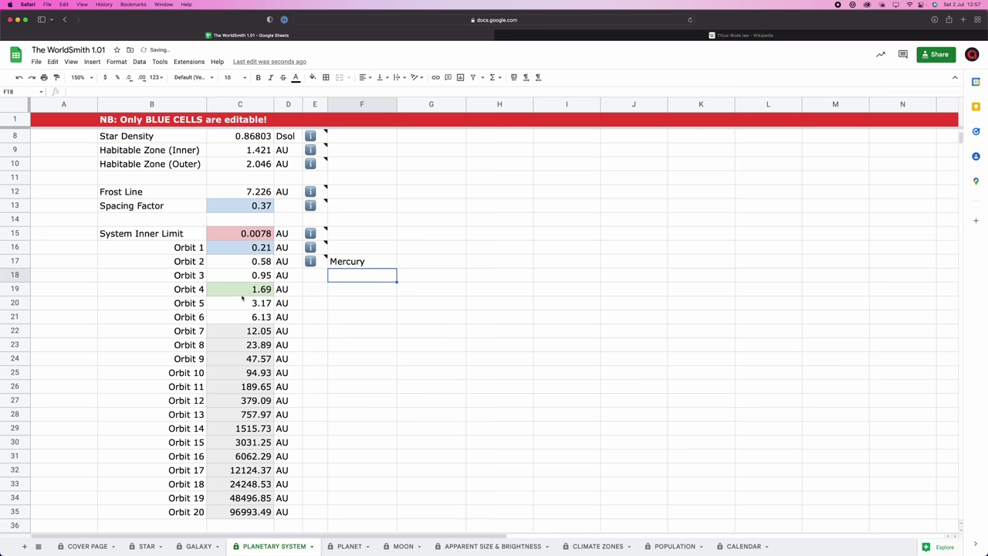
# - Label Orbit 4, the green habitable-zone orbit, "Habitable" in column F
pyautogui.click(365, 294)
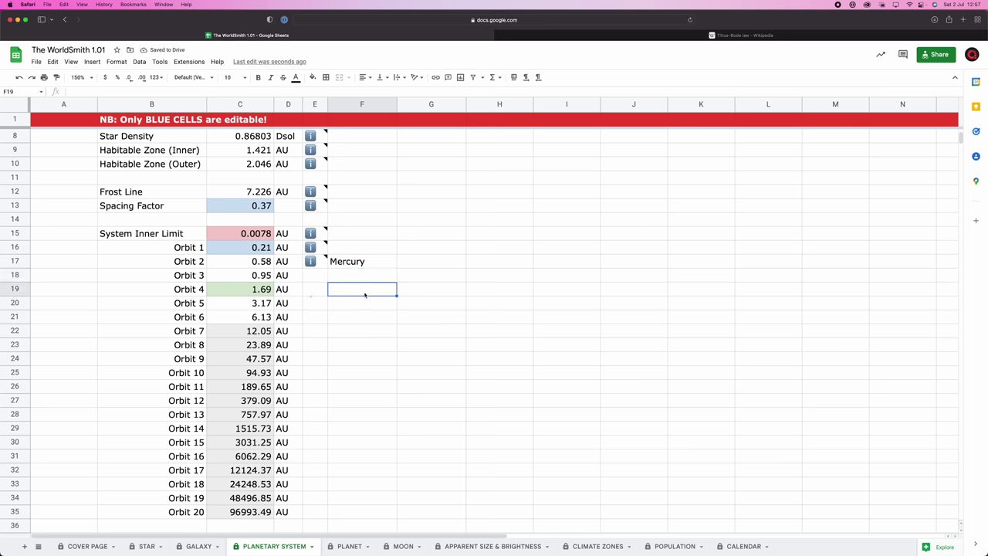
pyautogui.write('Hab')
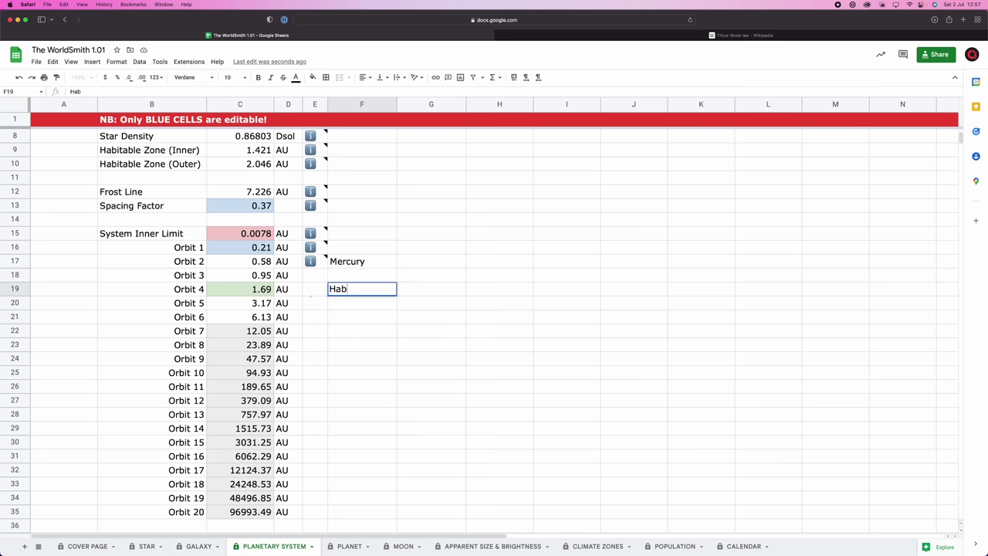
pyautogui.write('itable')
pyautogui.press('Return')
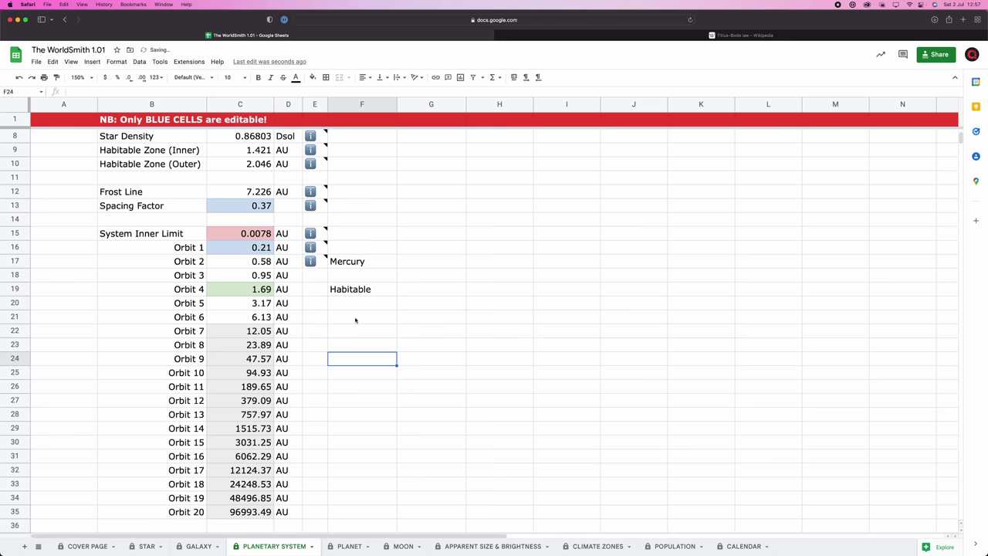
# - Label Orbit 7, the first orbit beyond the frost line, "Major Gas Giant" in column F
pyautogui.click(355, 320)
pyautogui.press('Down')
pyautogui.write('Major ')
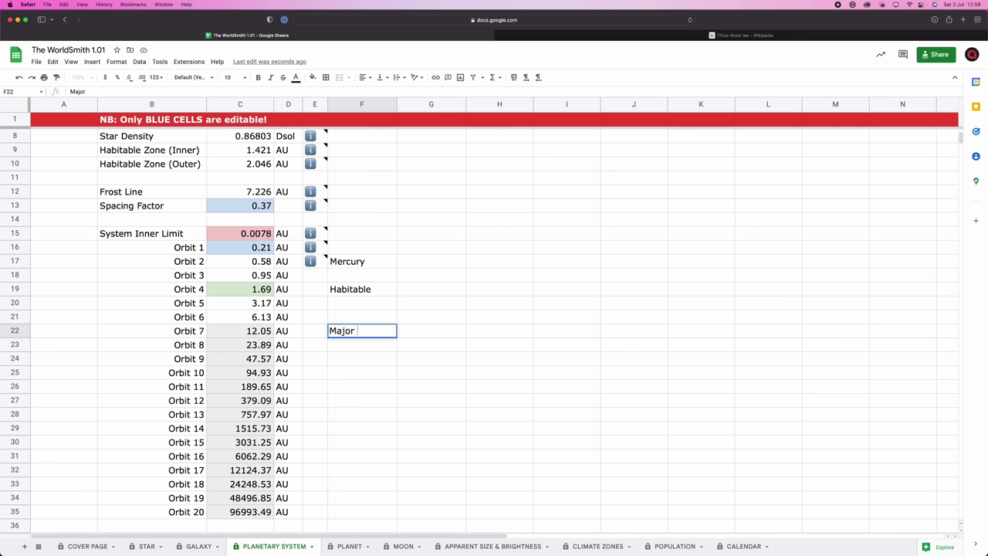
pyautogui.write('Gas Gina')
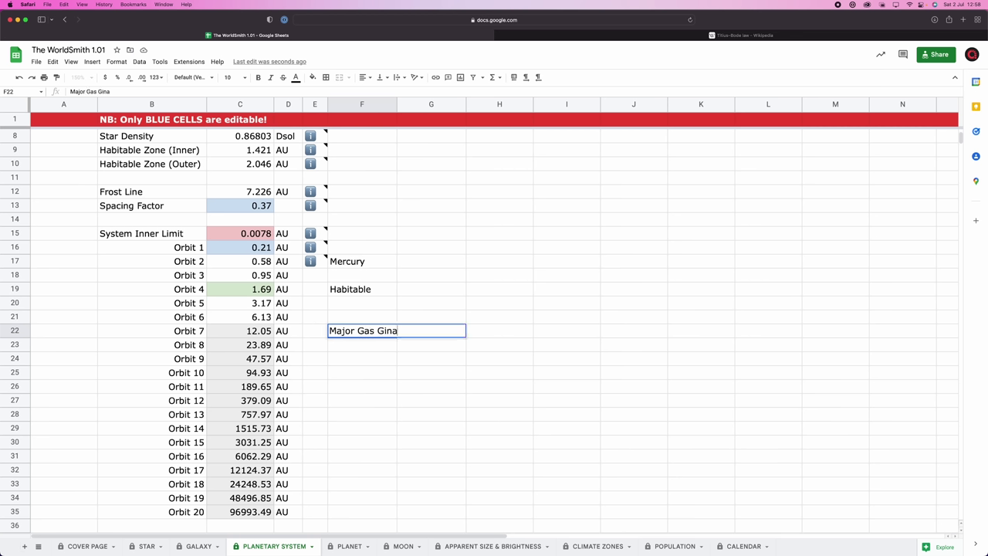
pyautogui.press('BackSpace')
pyautogui.press('BackSpace')
pyautogui.write('ant')
pyautogui.press('Return')
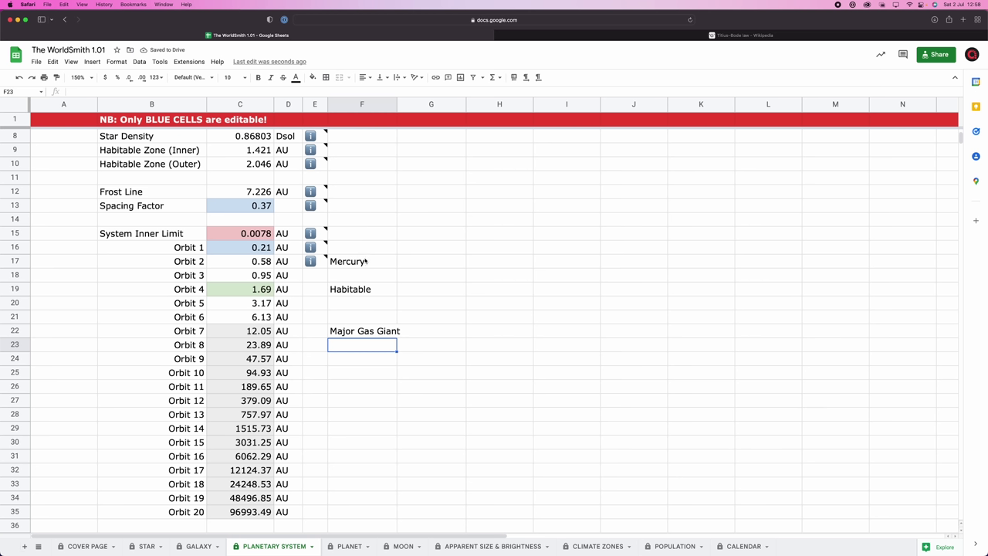
# - Label Orbit 9 "Minor Gas Giant" in column F
pyautogui.click(353, 359)
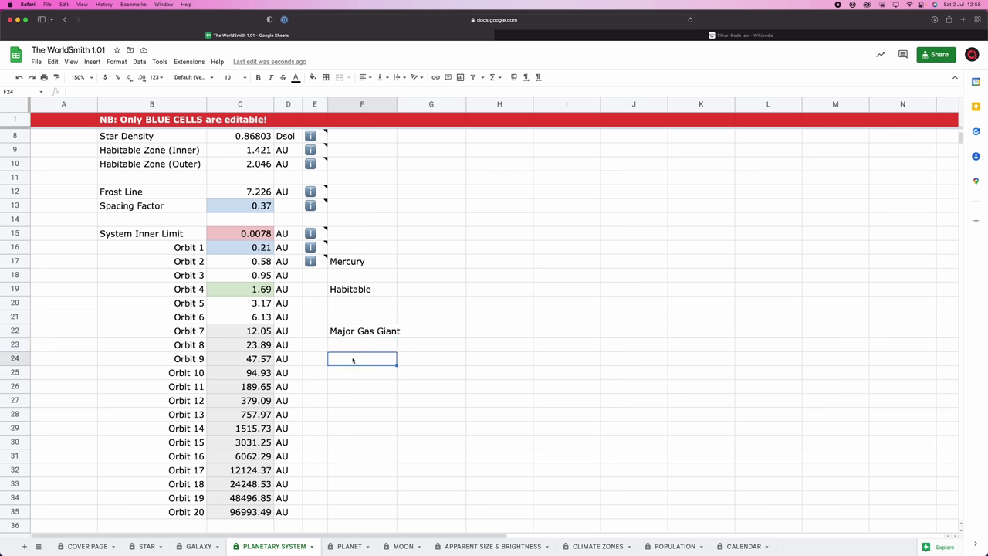
pyautogui.write('Minor')
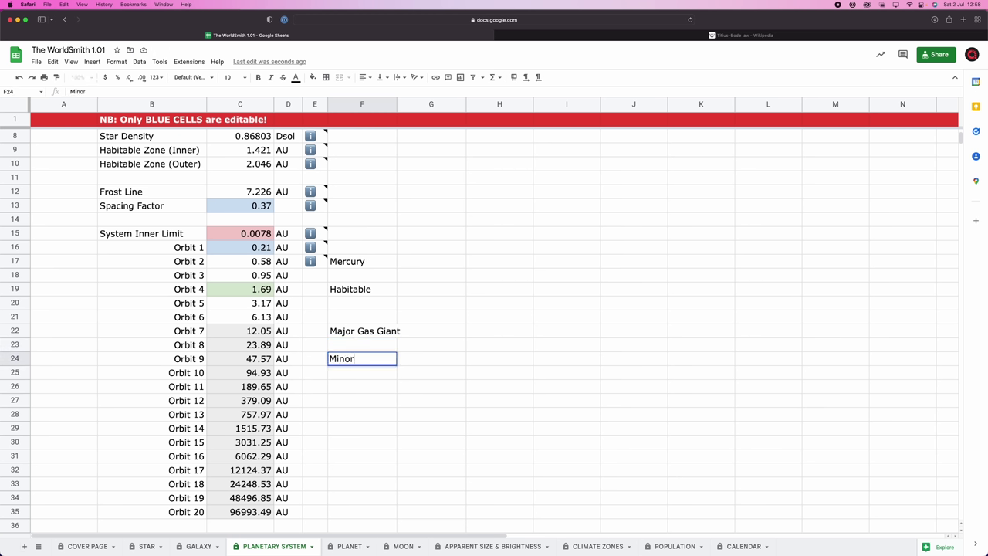
pyautogui.write(' Gas Gina')
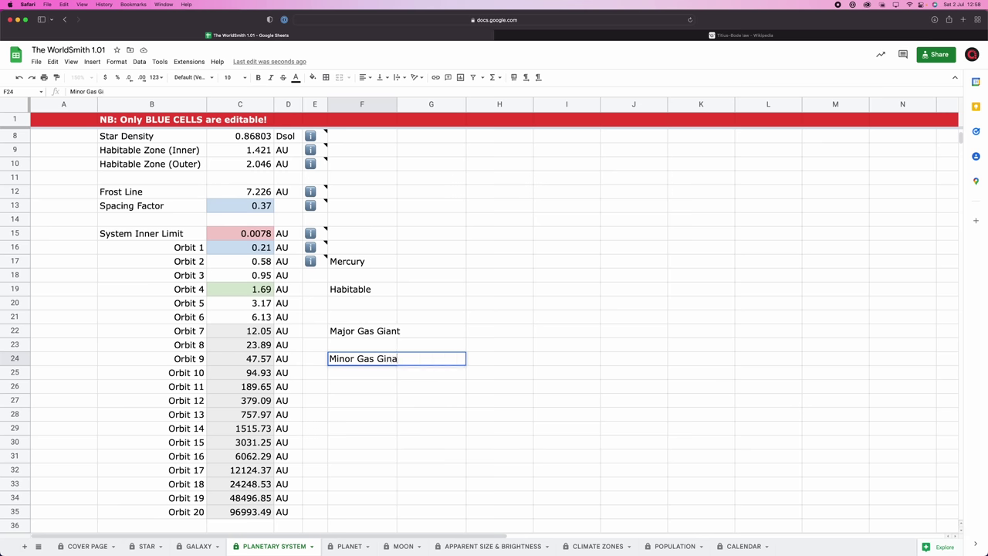
pyautogui.press('BackSpace')
pyautogui.press('BackSpace')
pyautogui.write('an')
pyautogui.press('Return')
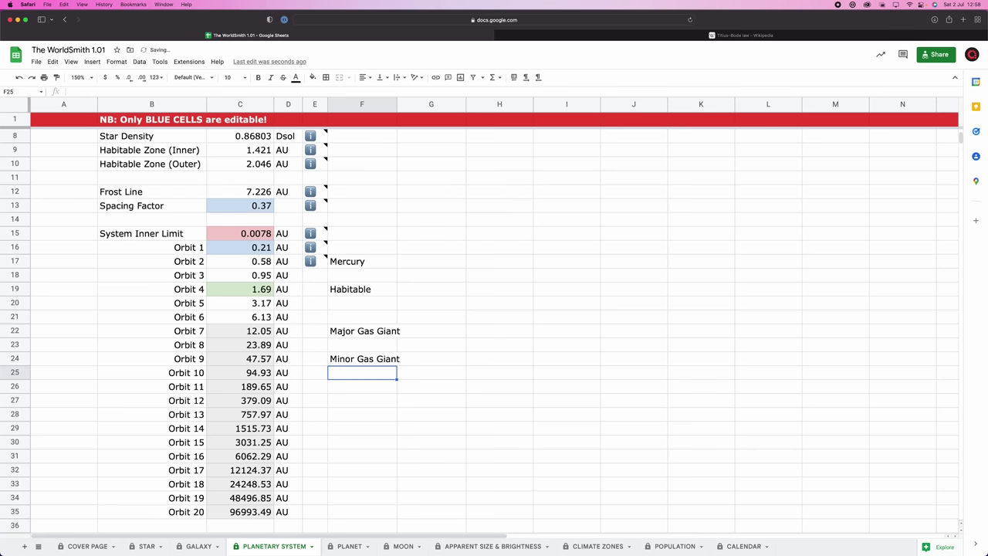
# - Label Orbit 6 "Asteroid Belt" in column F
pyautogui.click(342, 321)
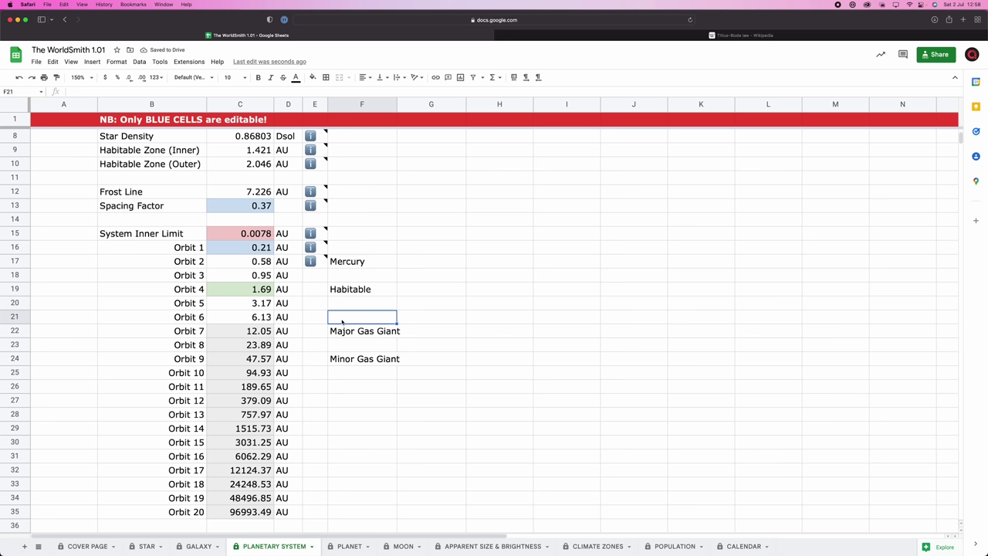
pyautogui.write('Aster')
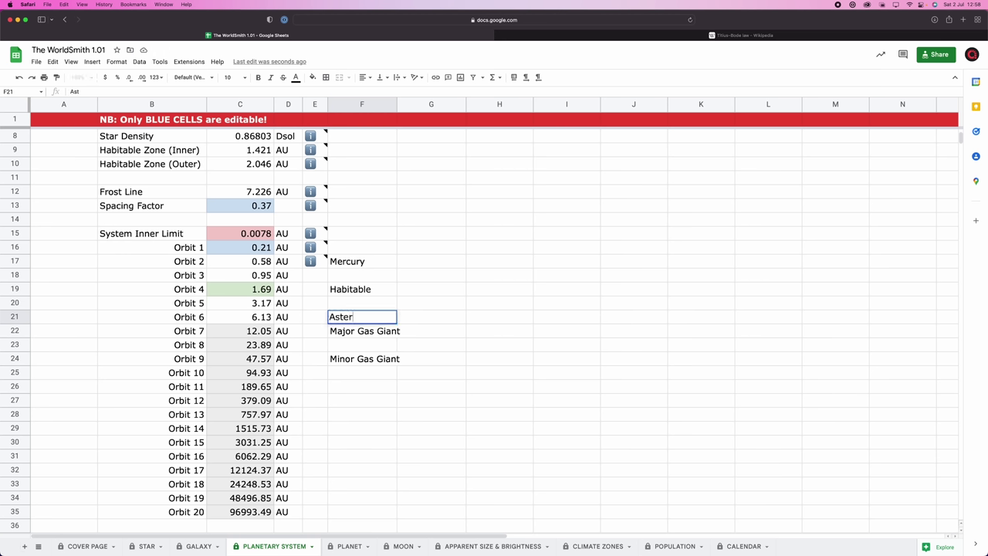
pyautogui.write('oid Belt')
pyautogui.press('Return')
# - Copy the "Asteroid Belt" label from Orbit 6 to Orbit 8
pyautogui.click(341, 348)
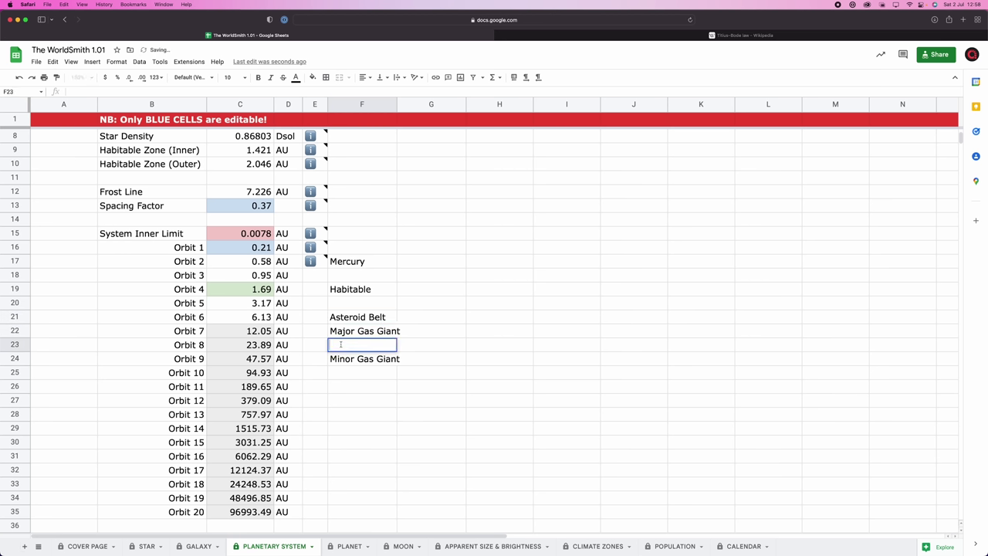
pyautogui.click(351, 318)
pyautogui.press('super+c')
pyautogui.press('Down')
pyautogui.press('Down')
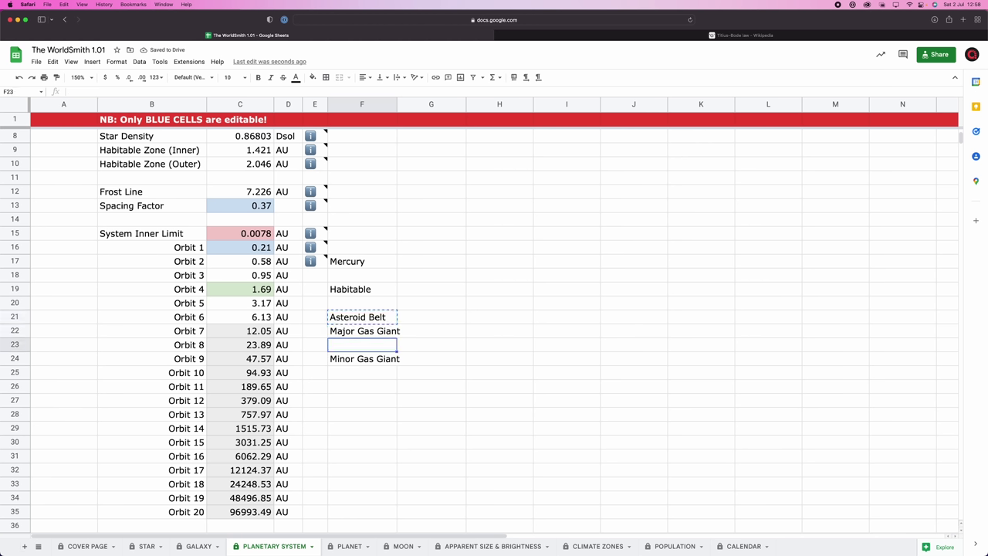
pyautogui.press('super+v')
pyautogui.click(348, 388)
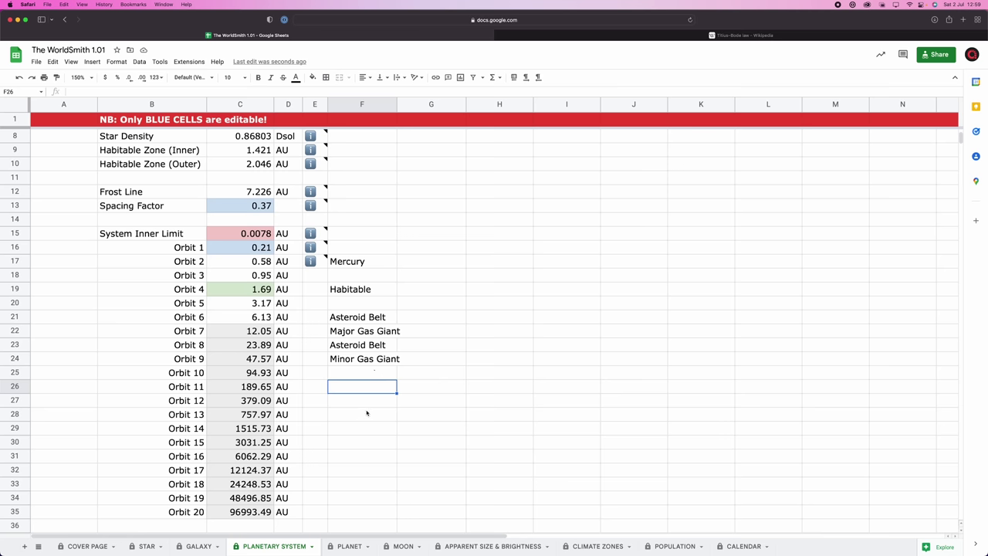
# - Set the Outermost Gas Giant distance to 47.57 AU, matching Orbit 9
pyautogui.scroll(-5, 367, 413)
pyautogui.click(250, 357)
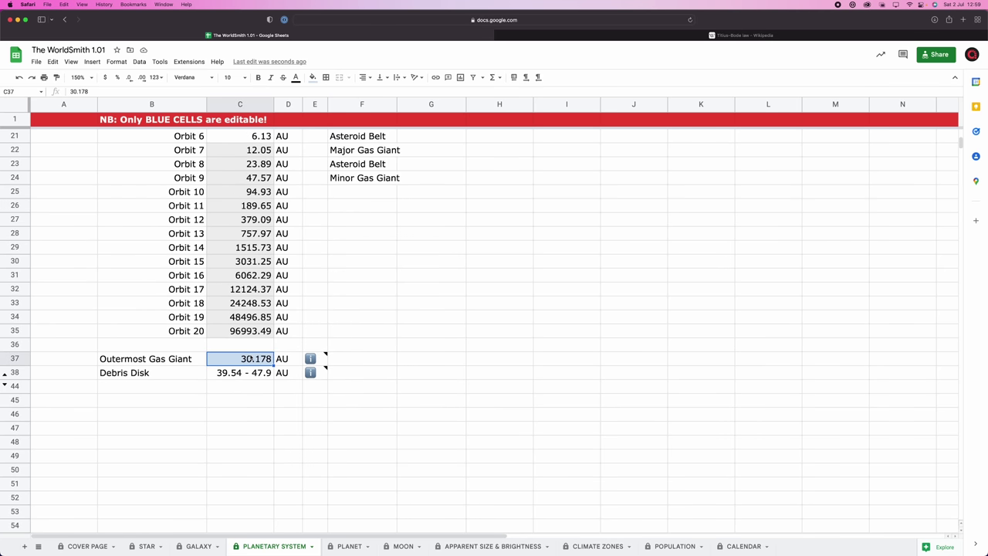
pyautogui.write('47')
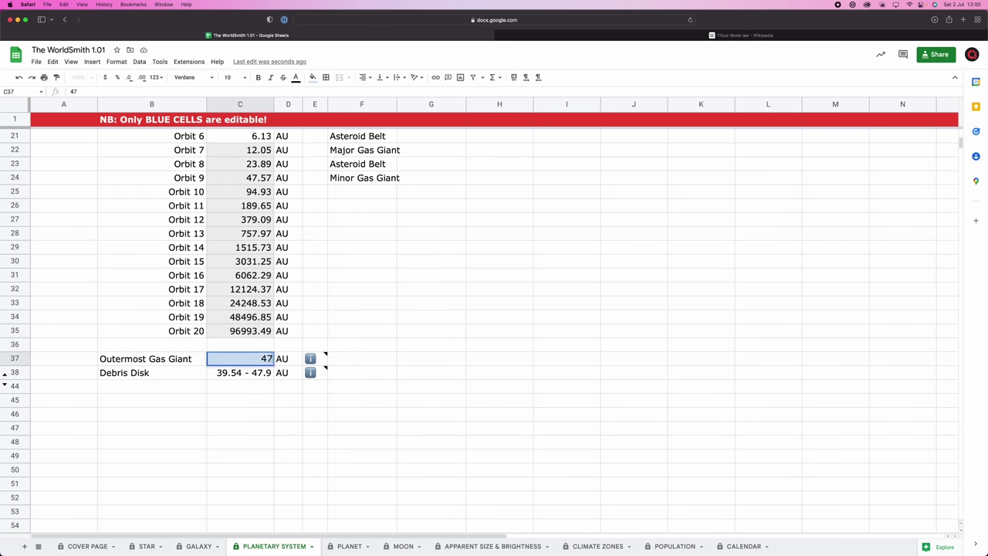
pyautogui.write('.57')
pyautogui.press('Return')
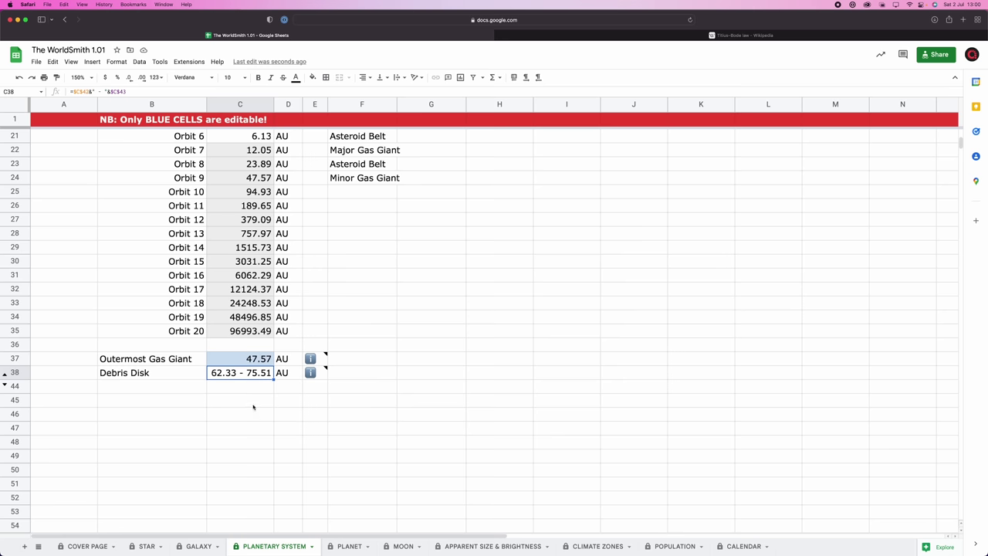
pyautogui.click(463, 386)
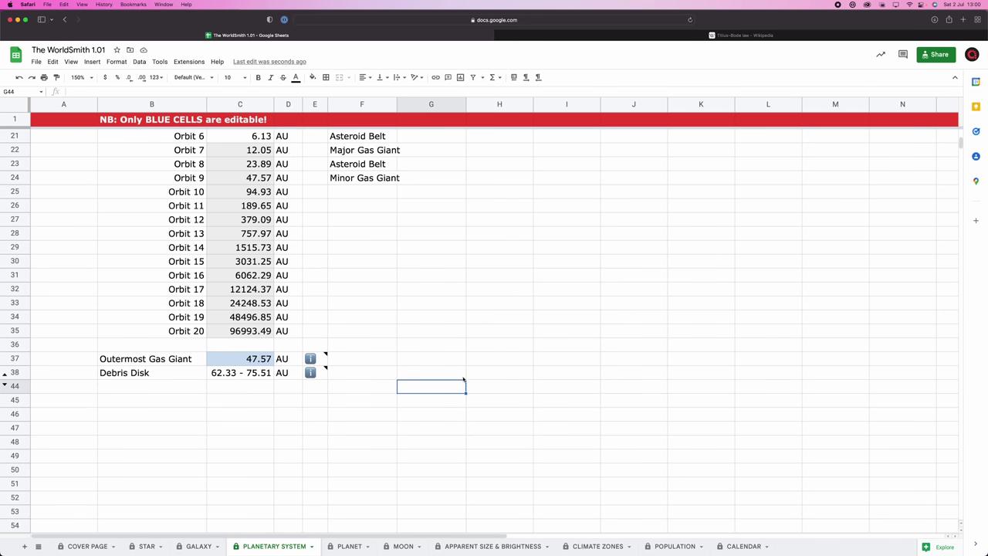
# - Set the Star Mass on the PLANET sheet to 1.2206 Msol
pyautogui.scroll(2, 463, 379)
pyautogui.scroll(2, 463, 379)
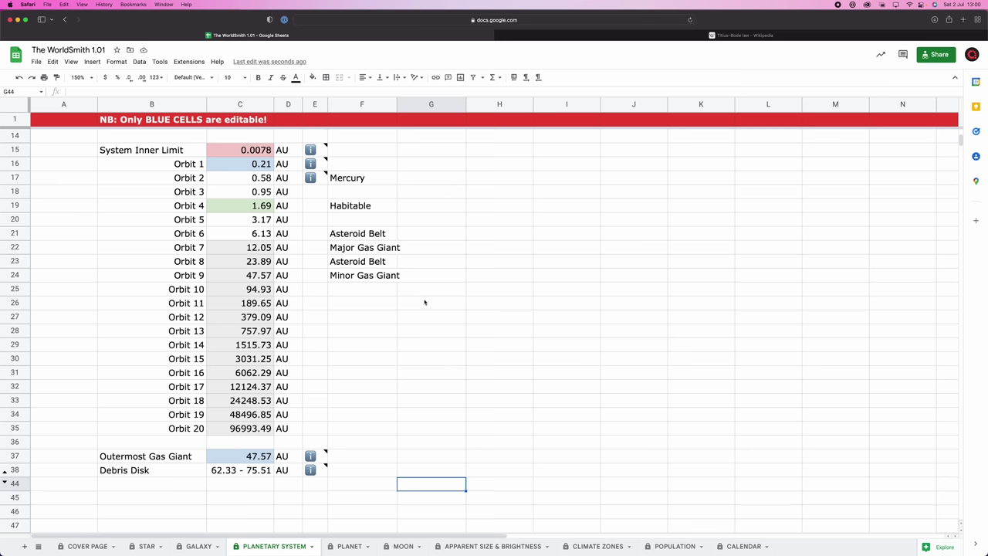
pyautogui.scroll(1, 423, 301)
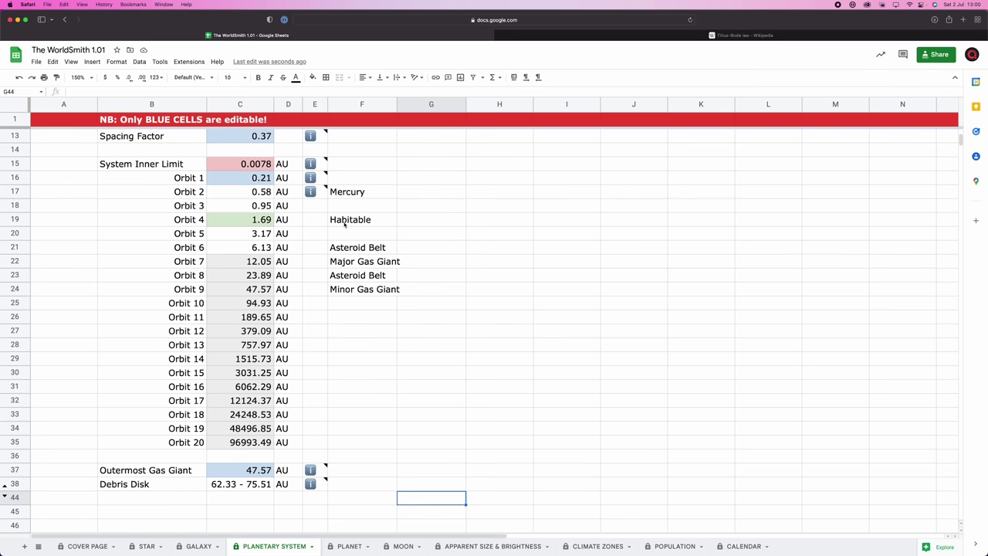
pyautogui.scroll(4, 369, 257)
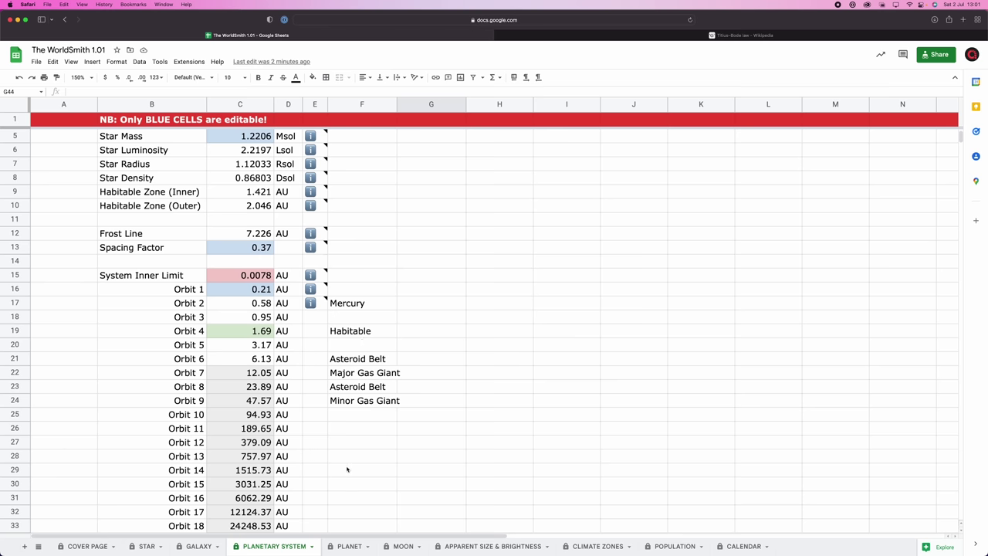
pyautogui.click(347, 546)
pyautogui.doubleClick(270, 151)
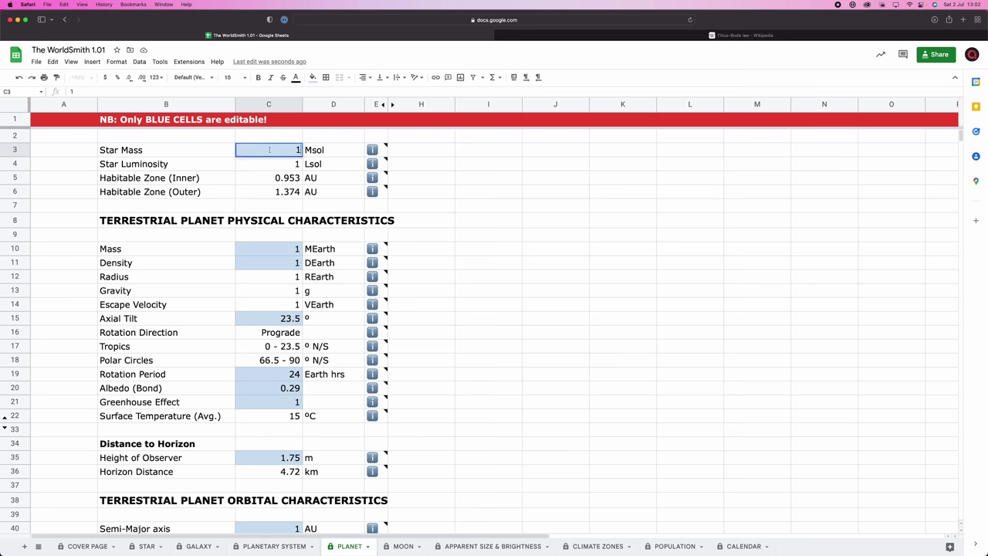
pyautogui.write('.2206')
pyautogui.press('Return')
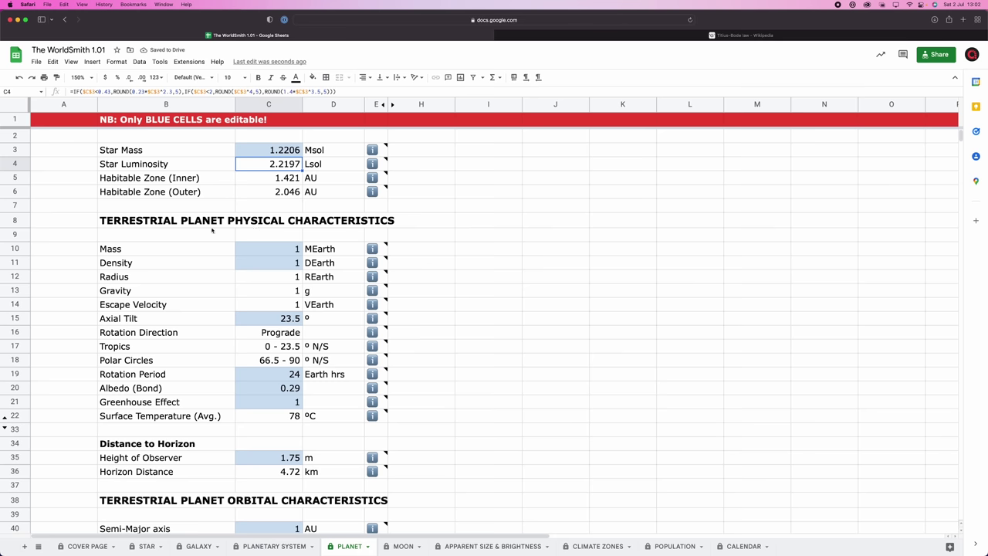
# - Select the planet's Albedo, Greenhouse Effect, Surface Temperature and Semi-Major axis values together
pyautogui.moveTo(261, 389); pyautogui.dragTo(269, 419)
pyautogui.scroll(-3, 452, 405)
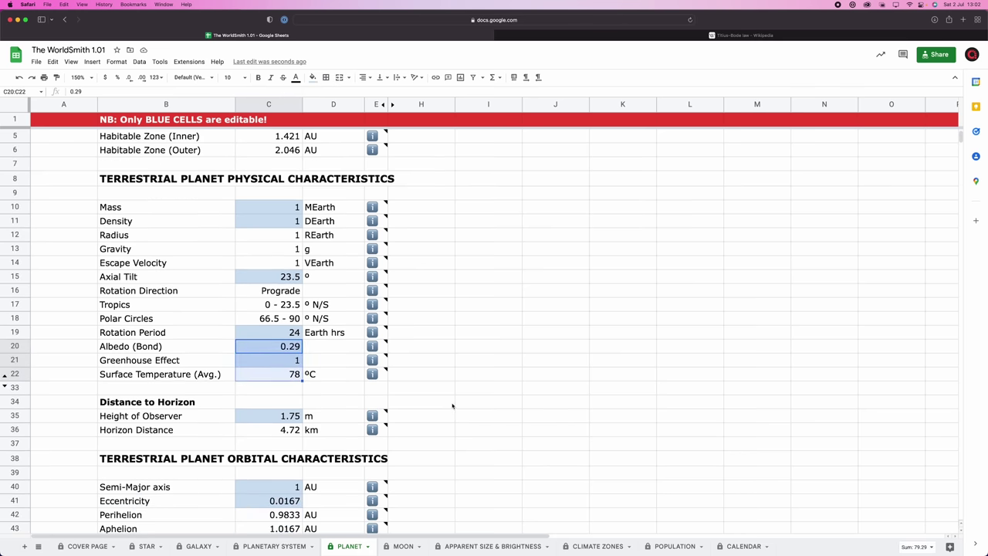
pyautogui.click(279, 461)
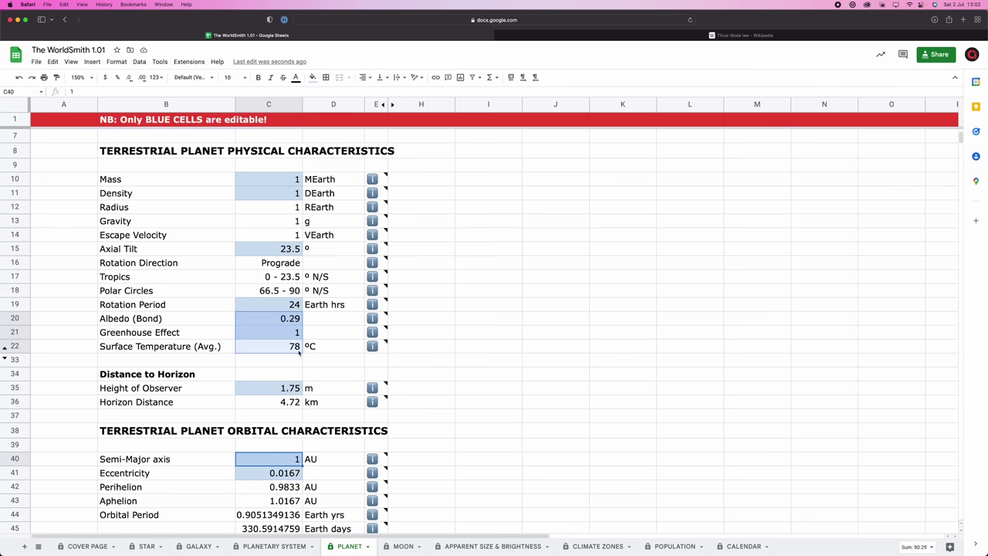
# - Set the planet's Semi-Major axis to 1.69 AU, matching the habitable Orbit 4 on the PLANETARY SYSTEM sheet
pyautogui.click(478, 363)
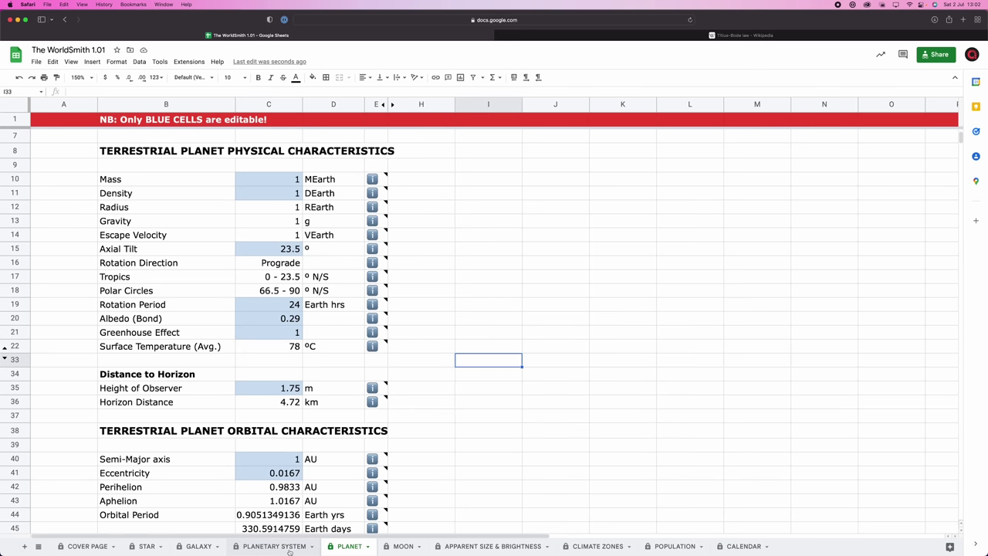
pyautogui.click(264, 546)
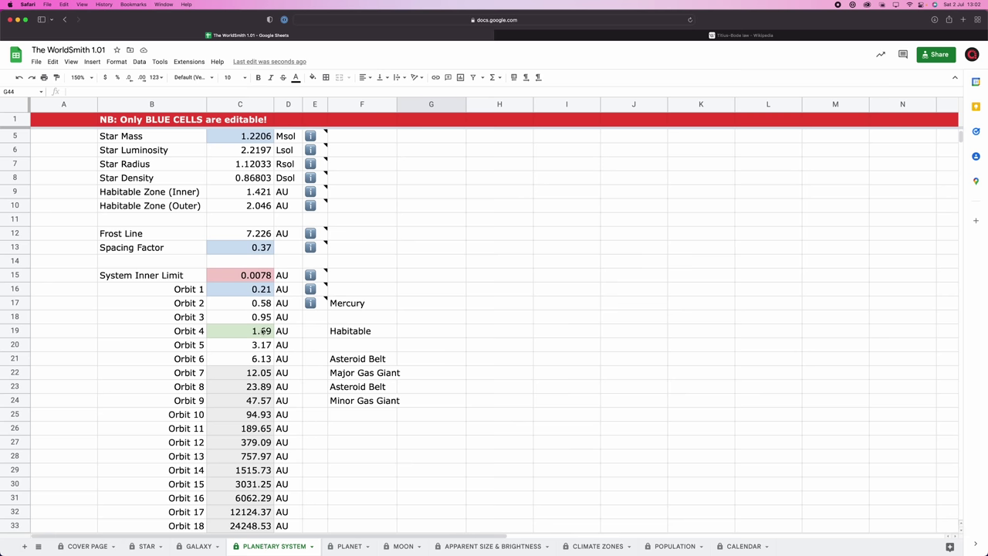
pyautogui.click(349, 545)
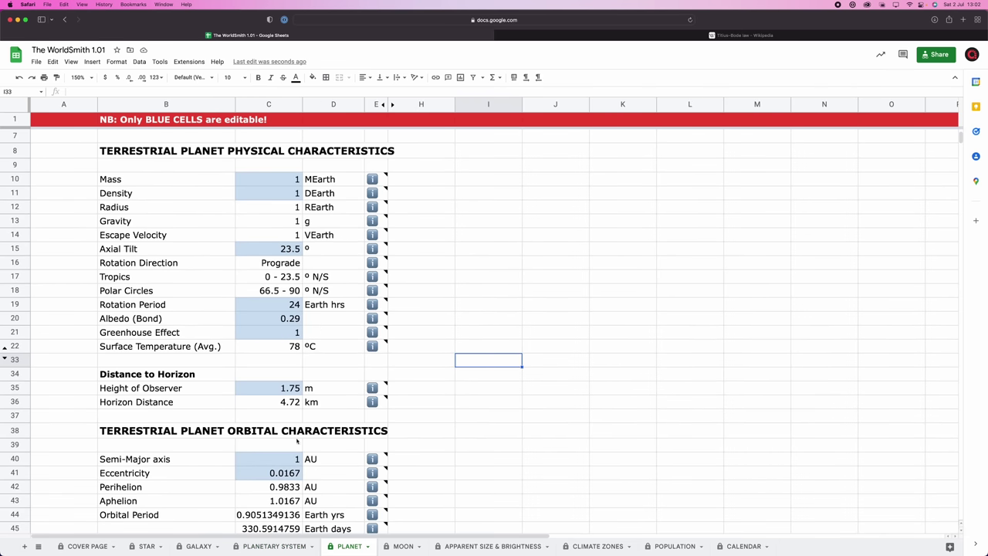
pyautogui.click(298, 459)
pyautogui.write('1.69')
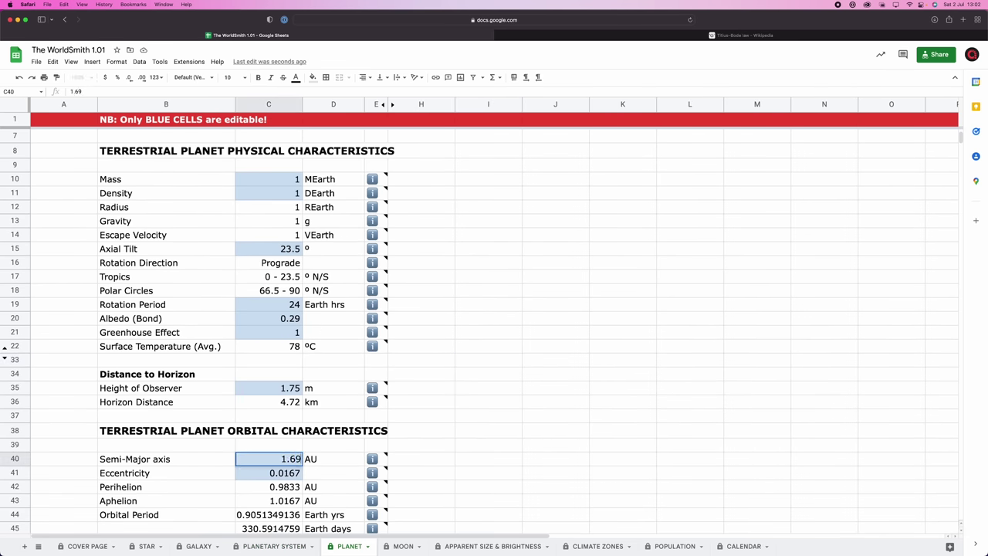
pyautogui.press('Return')
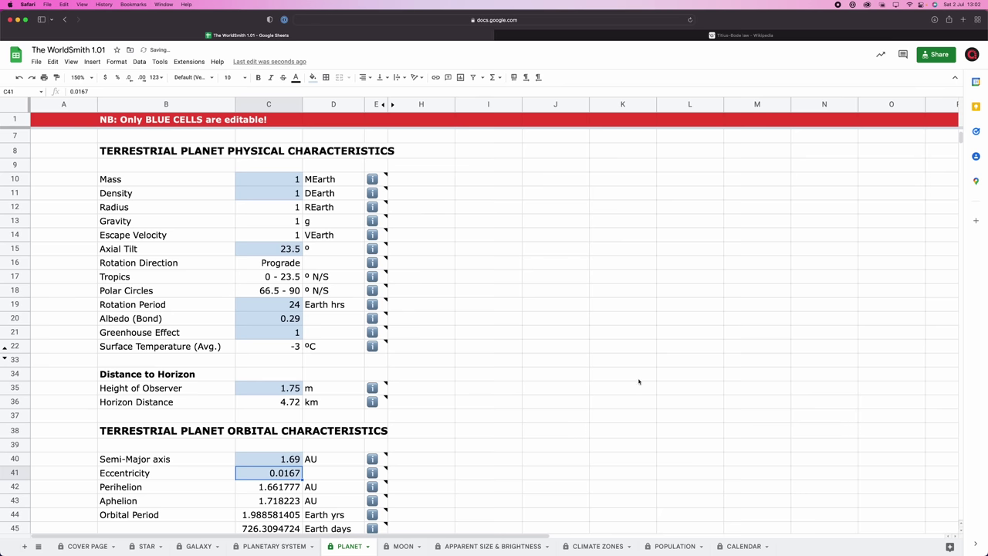
# - Review the planet's Albedo and Greenhouse Effect entries and read the info note on the Greenhouse Effect scale
pyautogui.scroll(1, 639, 381)
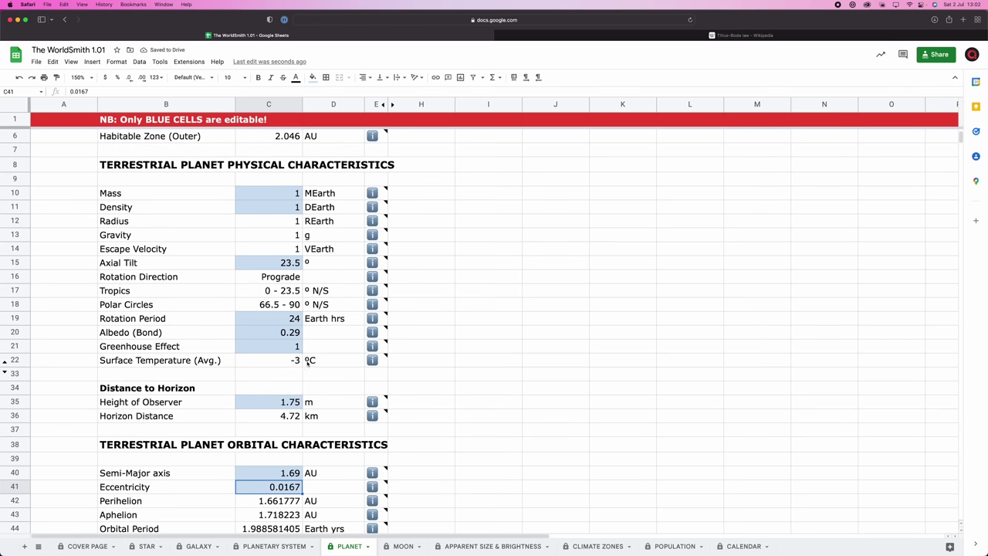
pyautogui.scroll(2, 307, 364)
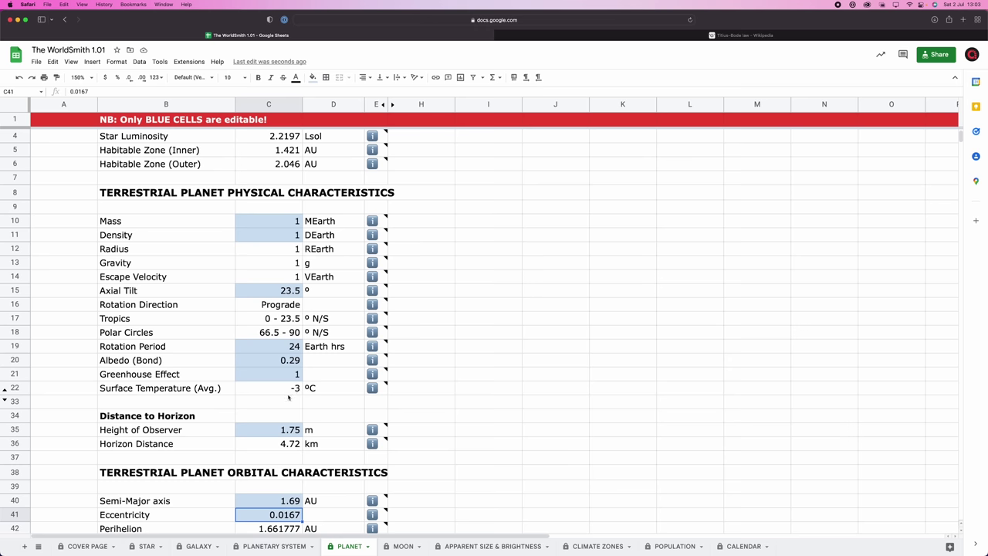
pyautogui.scroll(-1, 288, 396)
pyautogui.click(176, 349)
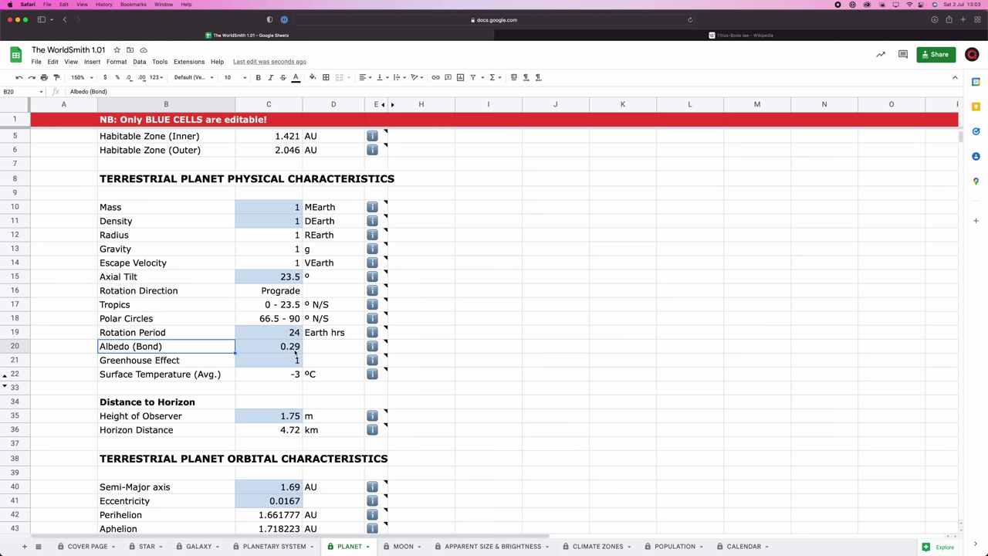
pyautogui.click(178, 360)
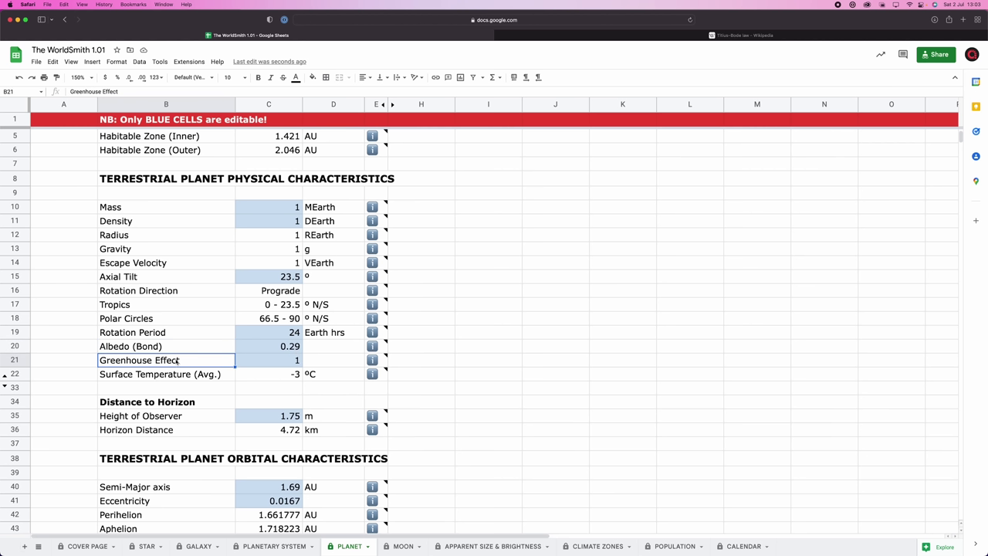
pyautogui.click(268, 362)
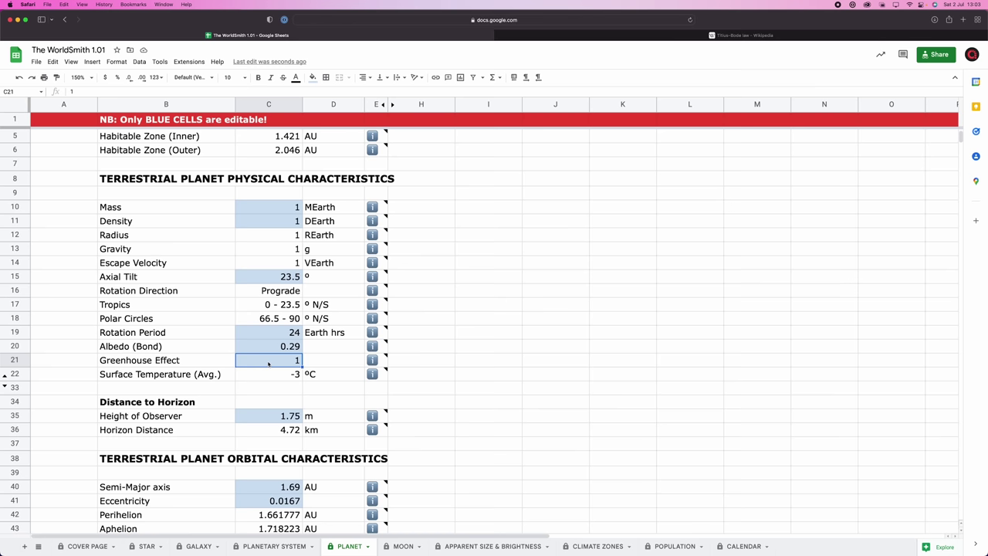
pyautogui.click(380, 357)
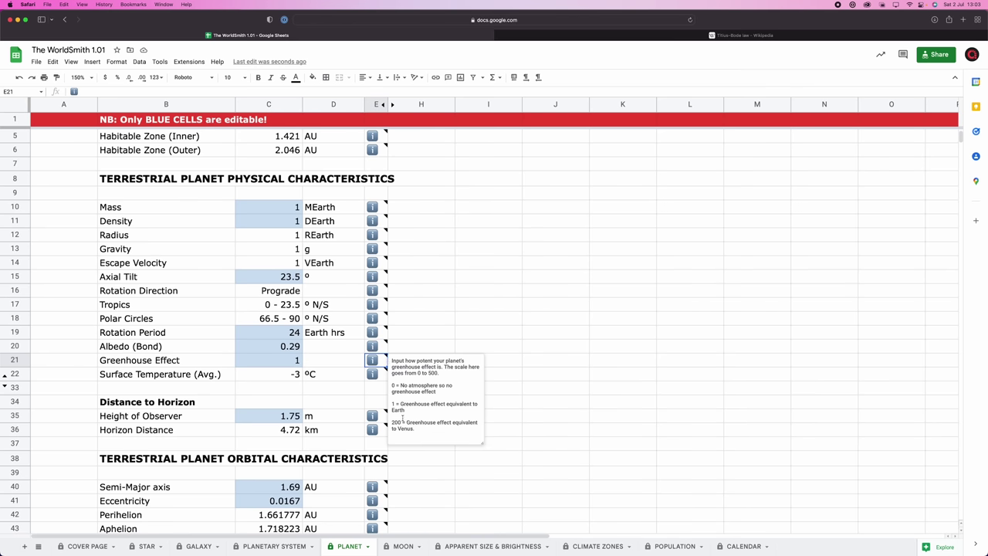
pyautogui.click(290, 363)
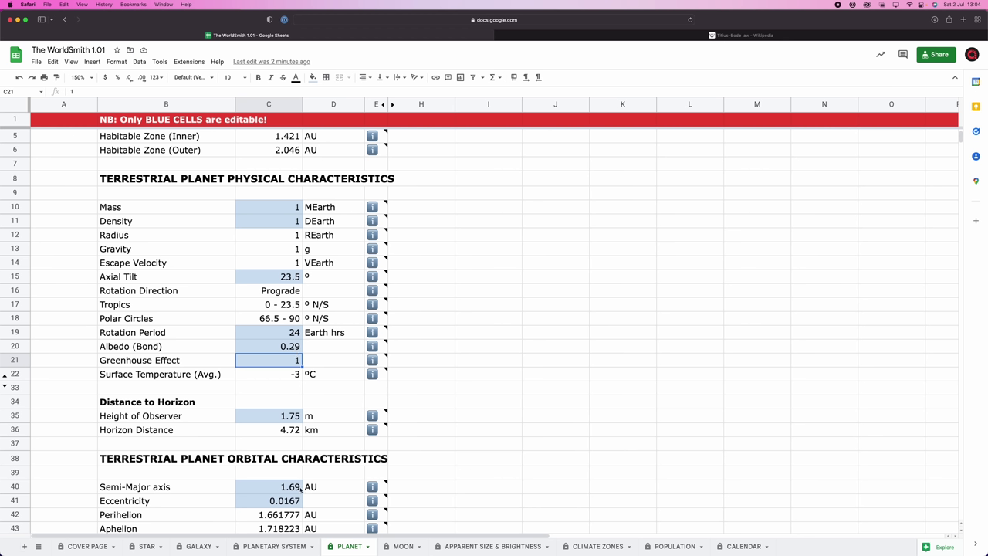
# - Adjust the planet's Greenhouse Effect, trying 2 first and settling on 1.9
pyautogui.click(274, 346)
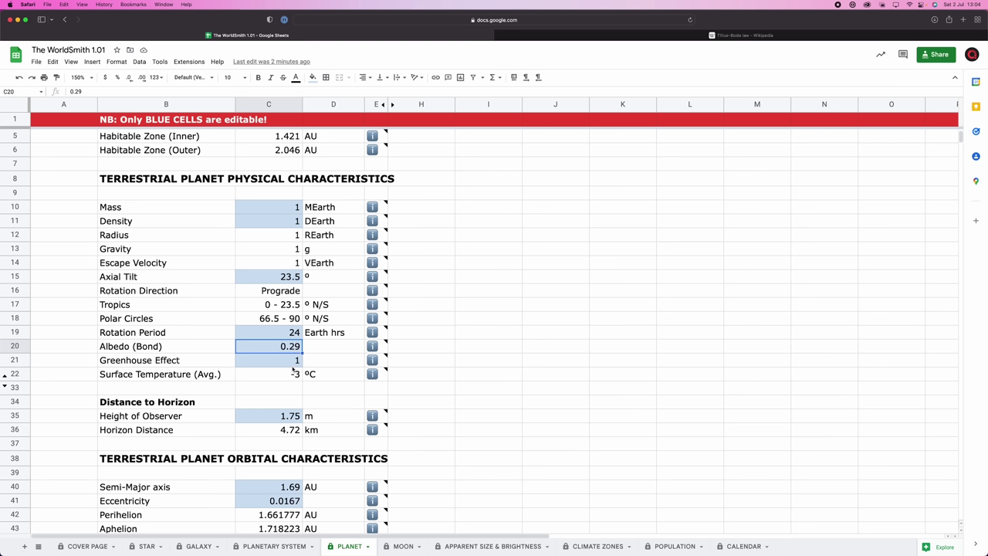
pyautogui.click(293, 364)
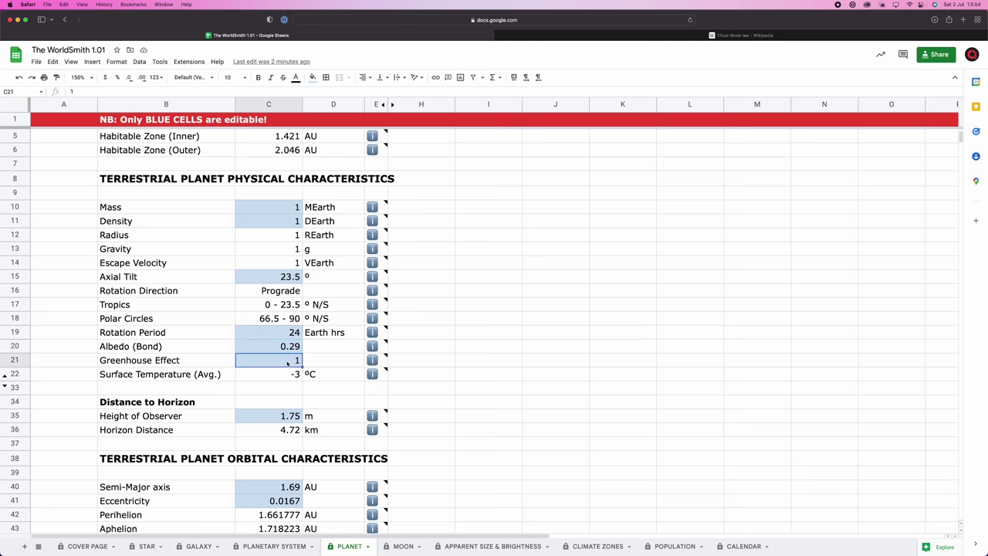
pyautogui.click(287, 492)
pyautogui.scroll(-1, 290, 463)
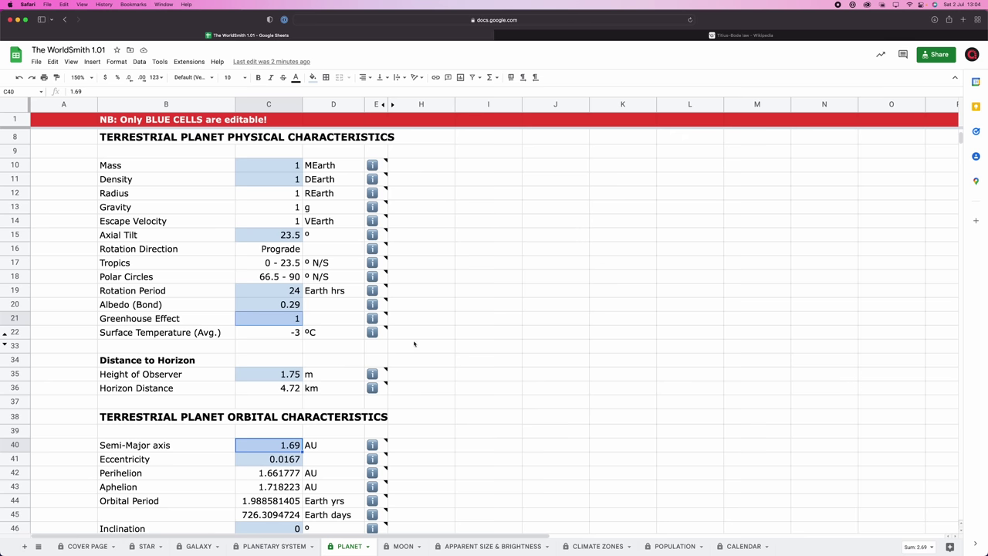
pyautogui.click(287, 319)
pyautogui.write('2')
pyautogui.press('Return')
pyautogui.press('Up')
pyautogui.write('1.9')
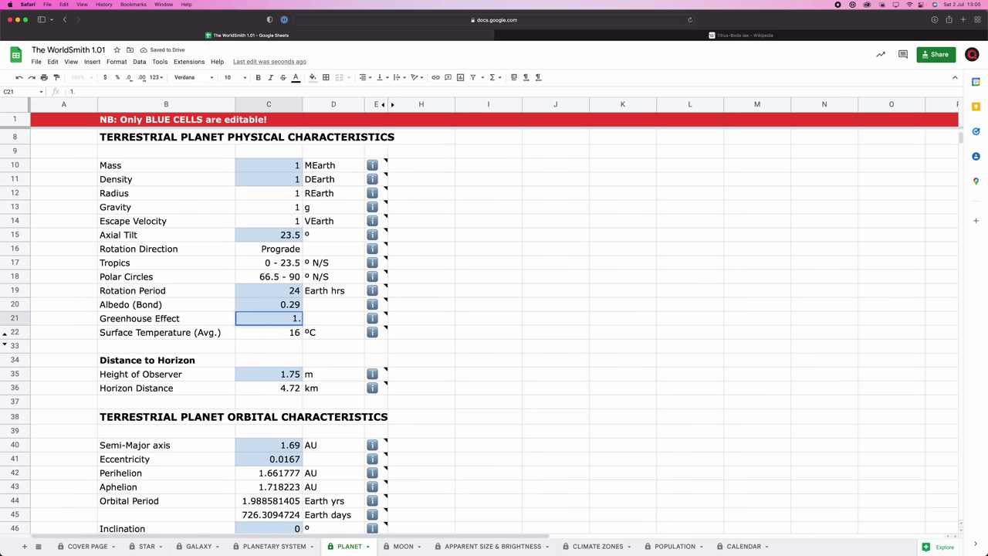
pyautogui.press('Return')
pyautogui.press('Up')
# - Switch to the Planet Temperature Calculator on astro.indiana.edu and open its Greenhouse Effect section to read the guidance
pyautogui.scroll(-1, 284, 317)
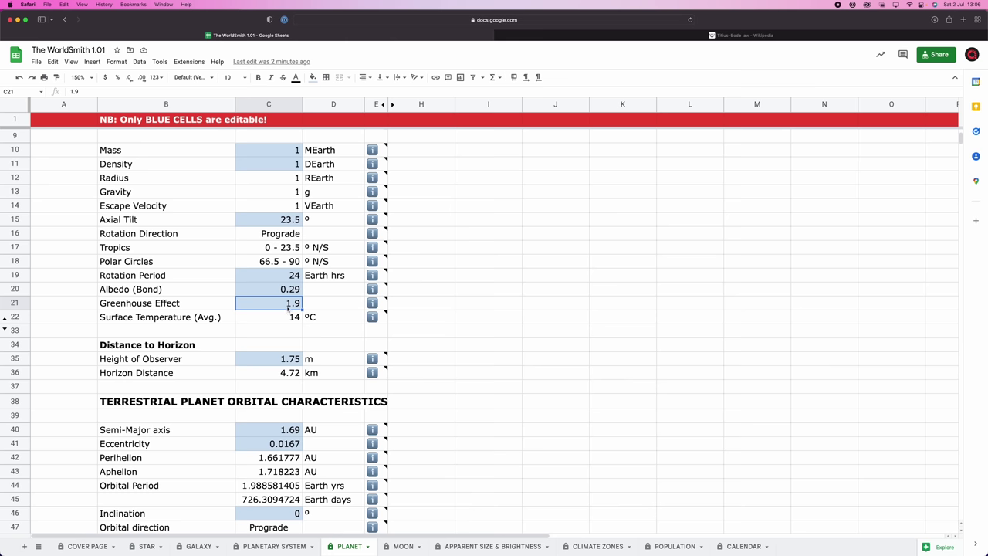
pyautogui.moveTo(378, 311)
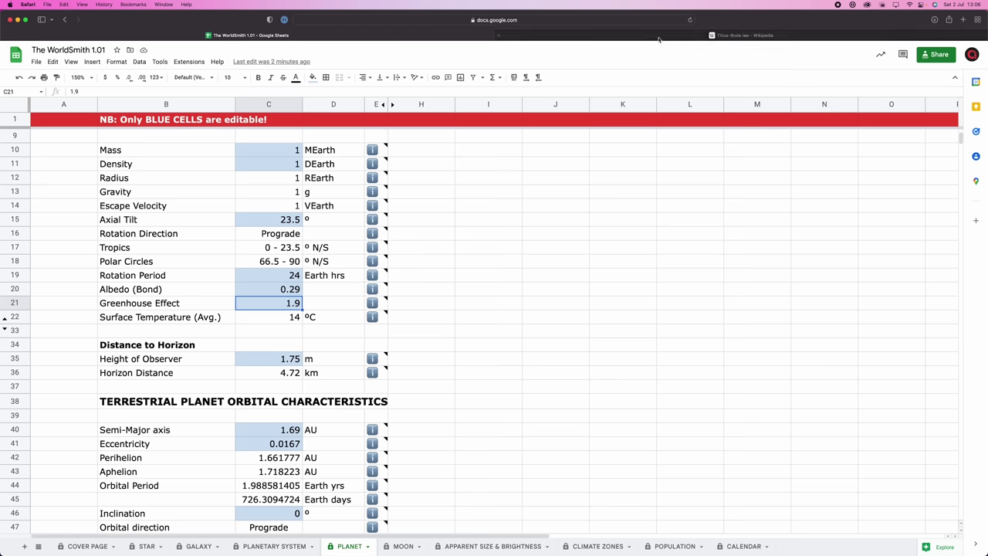
pyautogui.click(744, 34)
pyautogui.click(463, 19)
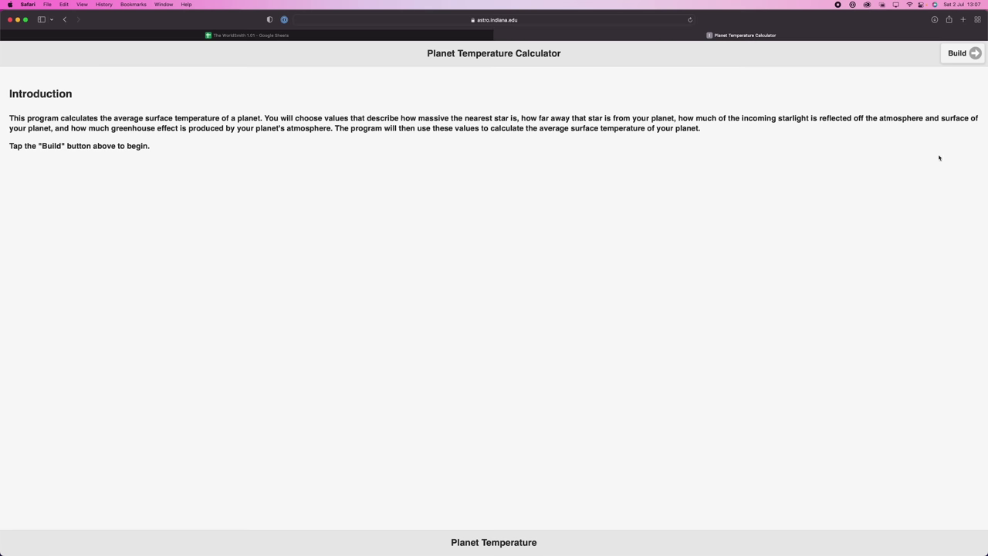
pyautogui.click(964, 55)
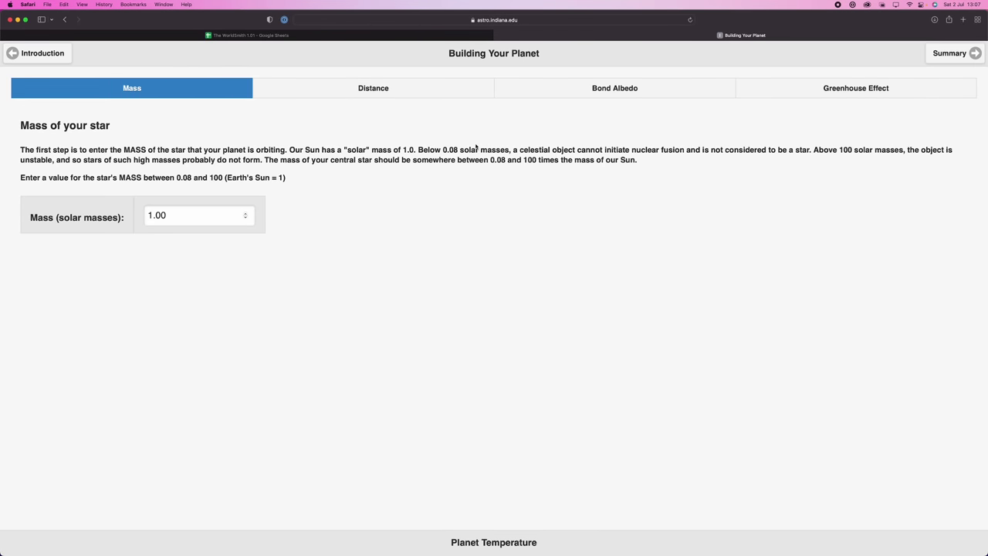
pyautogui.click(849, 88)
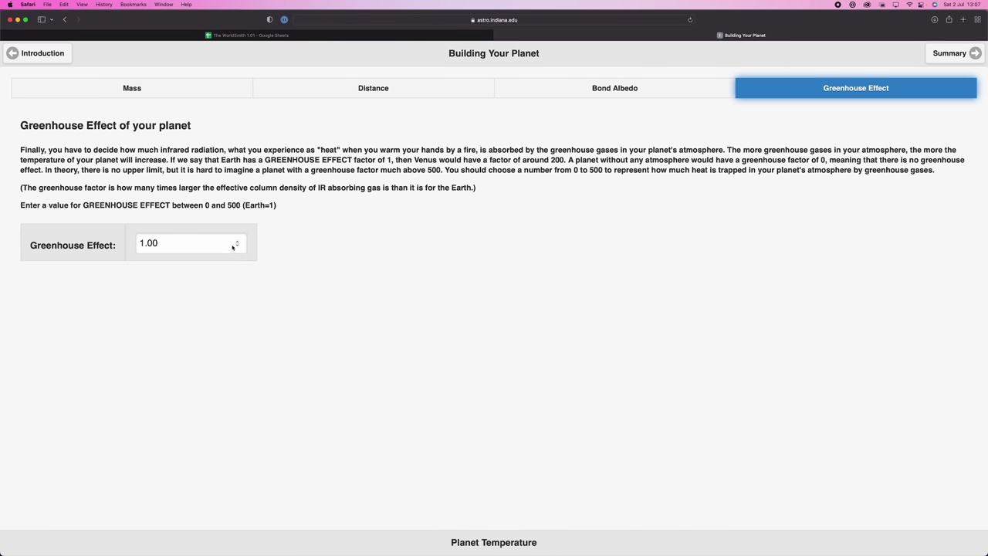
# - Return to the WorldSmith spreadsheet, review the planet's Albedo, Greenhouse Effect and Semi-Major axis inputs, and show the PLANETARY SYSTEM sheet
pyautogui.hotkey('ctrl', 'shift', 'Tab')
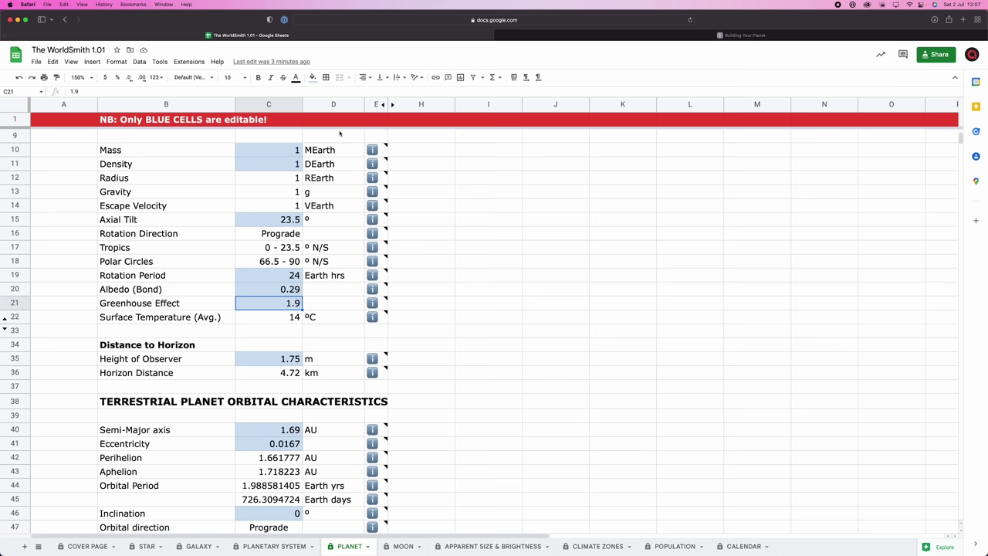
pyautogui.click(496, 357)
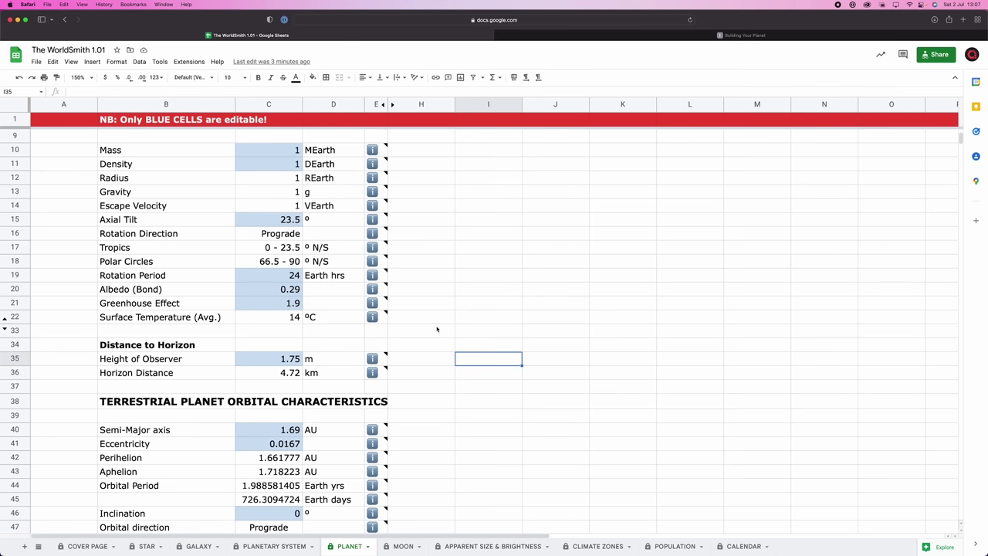
pyautogui.click(266, 291)
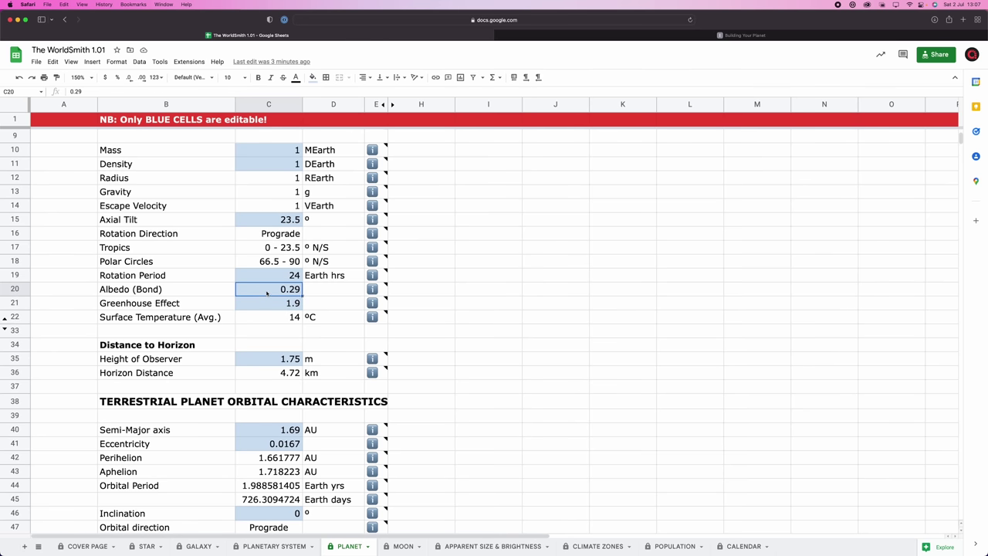
pyautogui.click(267, 303)
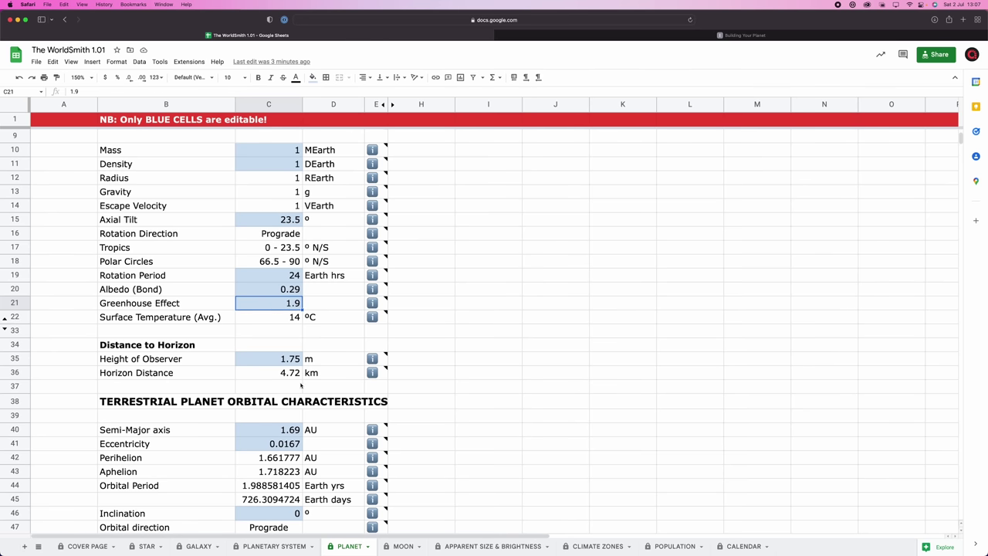
pyautogui.click(296, 430)
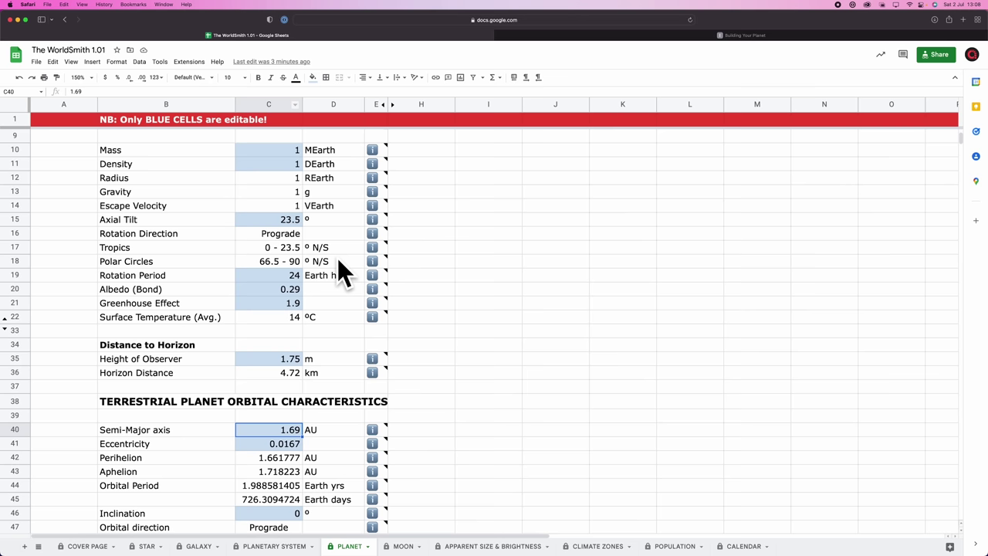
pyautogui.hotkey('alt', 'Up')
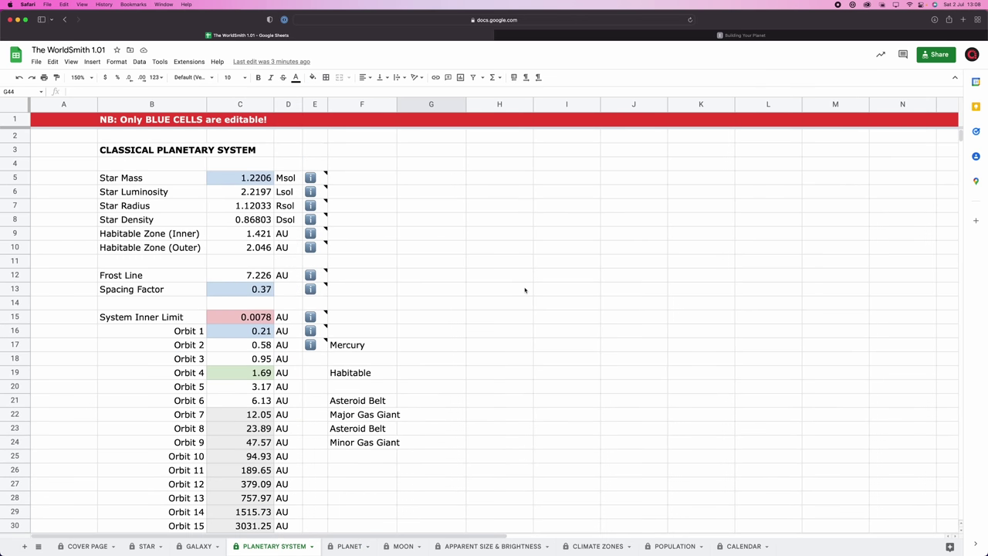